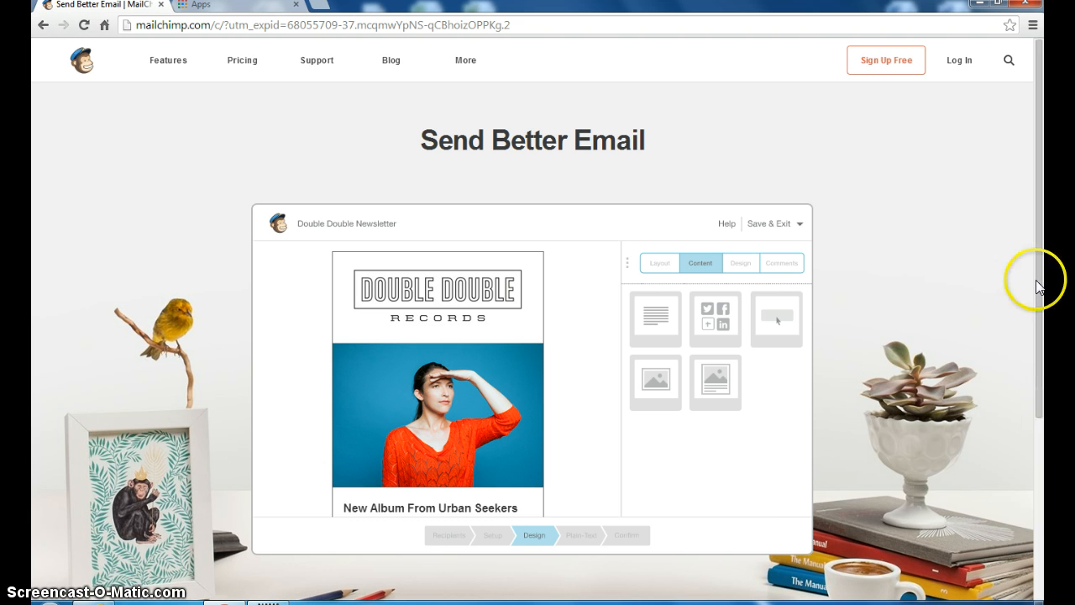
Sign in to the school's MailChimp account to reach the Shark Bytes campaigns list
{"action": "left_click", "coordinate": [961, 62]}
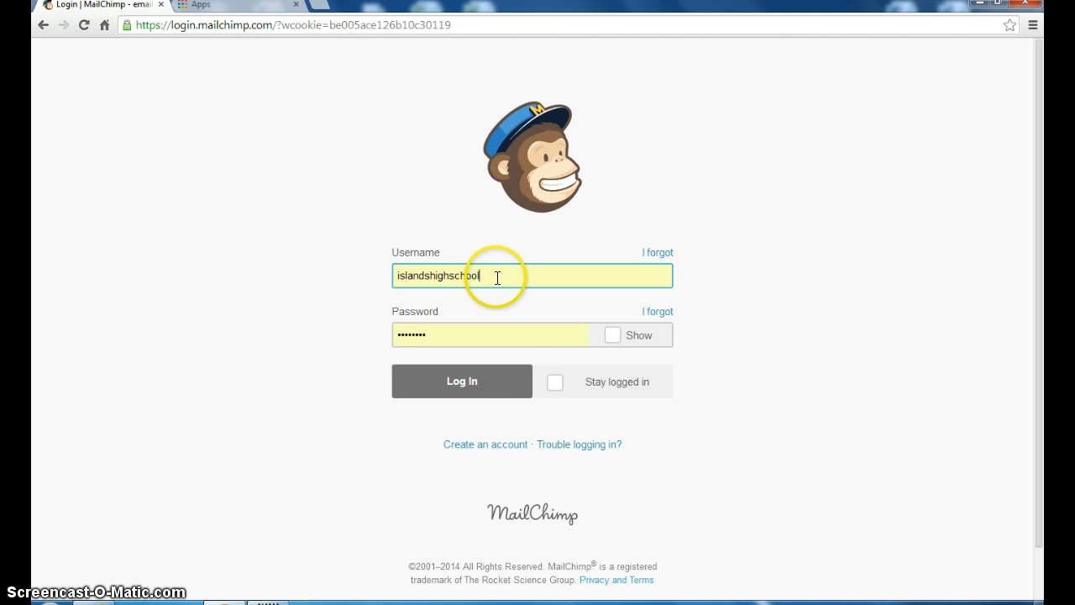
{"action": "left_click", "coordinate": [473, 382]}
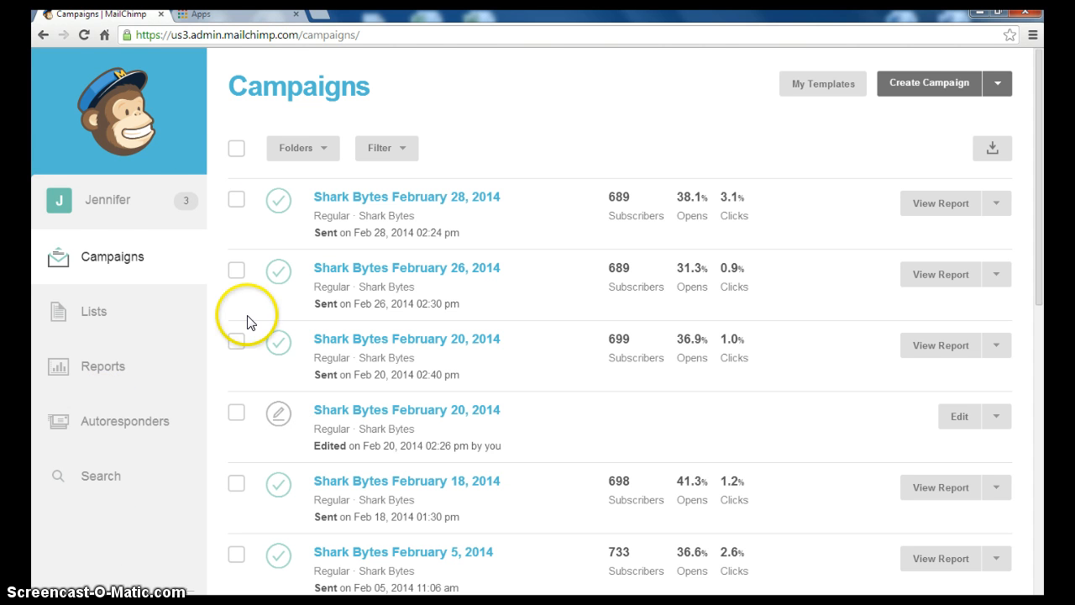
Open the Shark Bytes February 28, 2014 campaign and scroll its preview down to the footer
{"action": "left_click", "coordinate": [375, 198]}
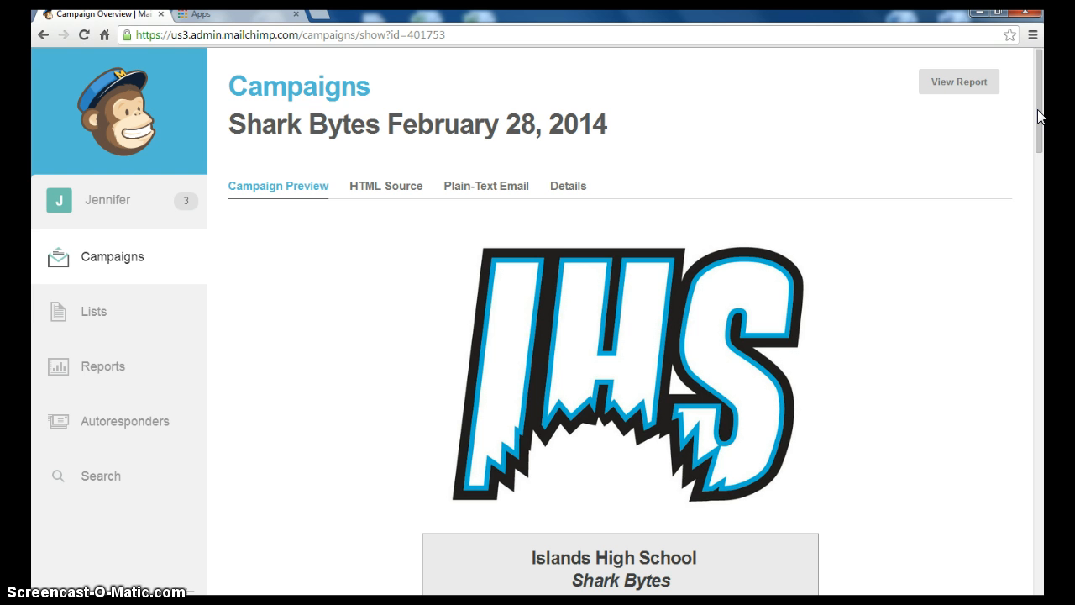
{"action": "left_click_drag", "start_coordinate": [1039, 114], "coordinate": [953, 475]}
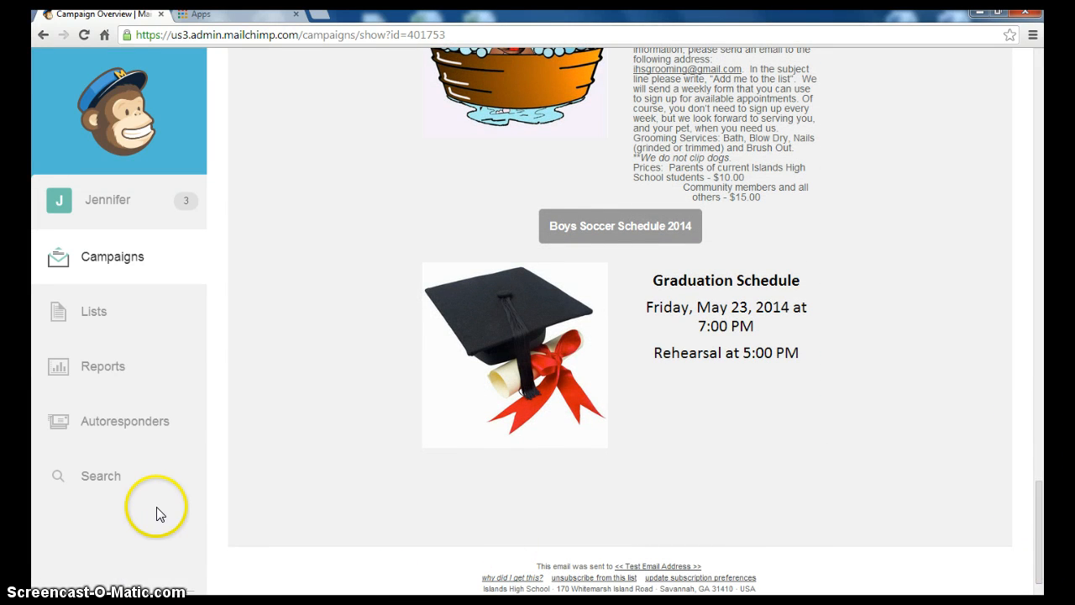
Create a brand-new list named Islands Band with Islands Band as the default sender name
{"action": "left_click", "coordinate": [94, 314]}
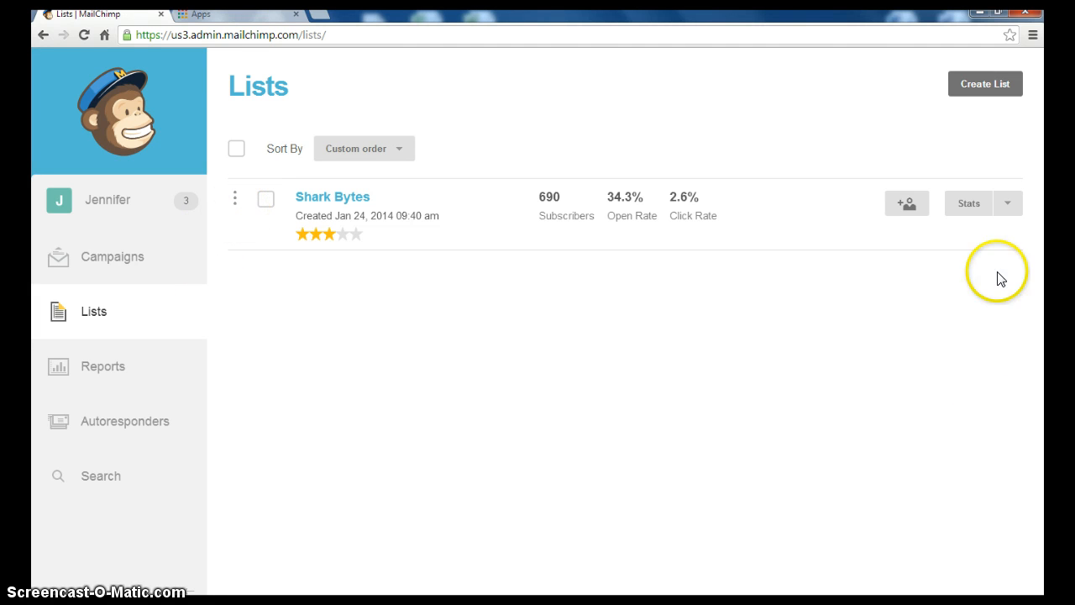
{"action": "left_click", "coordinate": [971, 84]}
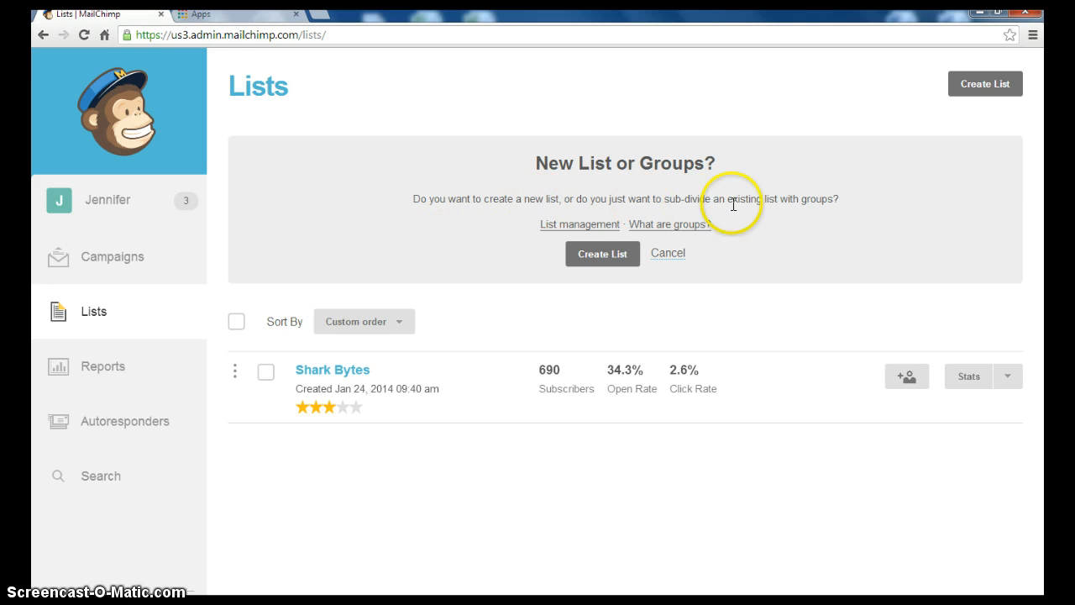
{"action": "left_click", "coordinate": [605, 256]}
{"action": "left_click", "coordinate": [313, 204]}
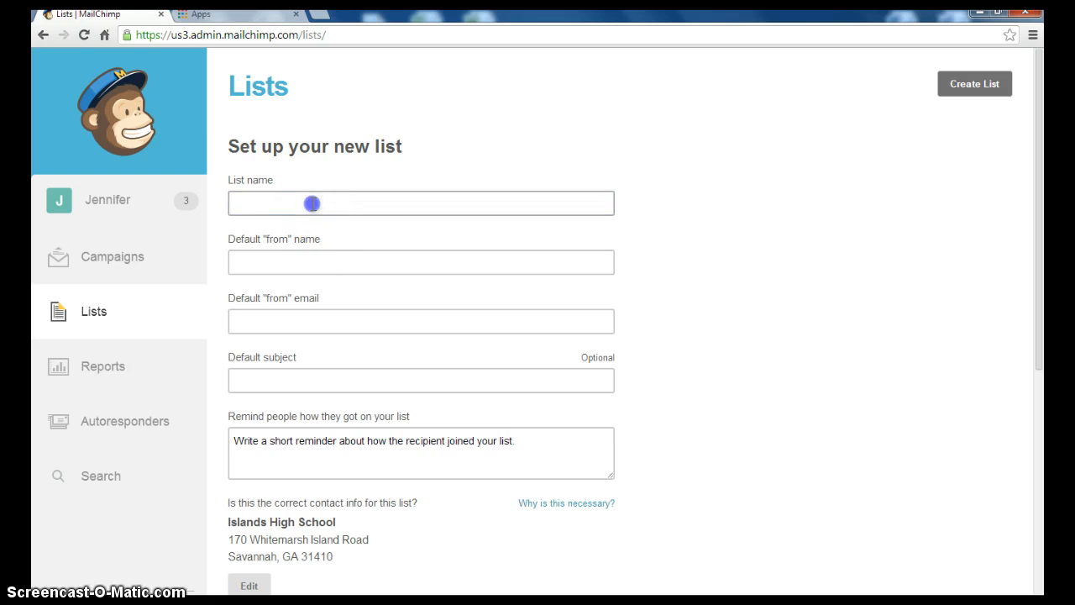
{"action": "type", "text": "Isla"}
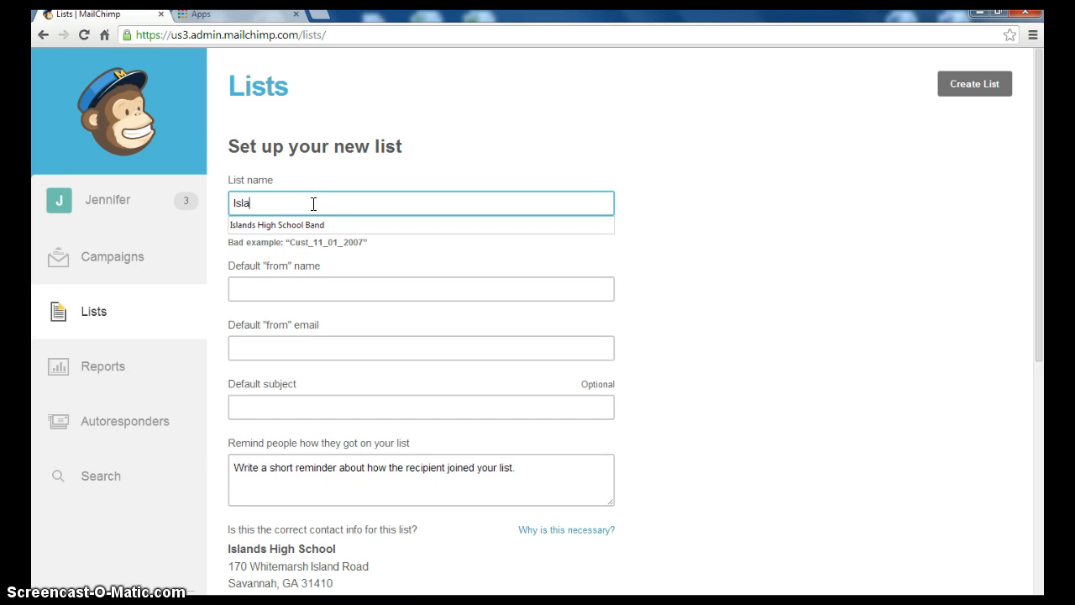
{"action": "type", "text": "nds Band"}
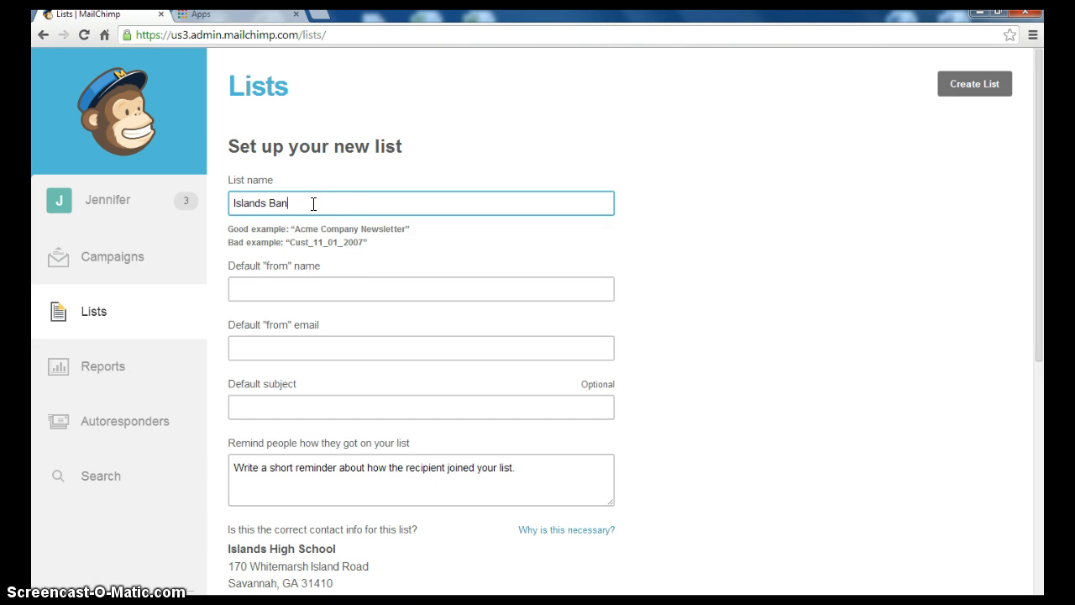
{"action": "left_click", "coordinate": [264, 288]}
{"action": "type", "text": "Is"}
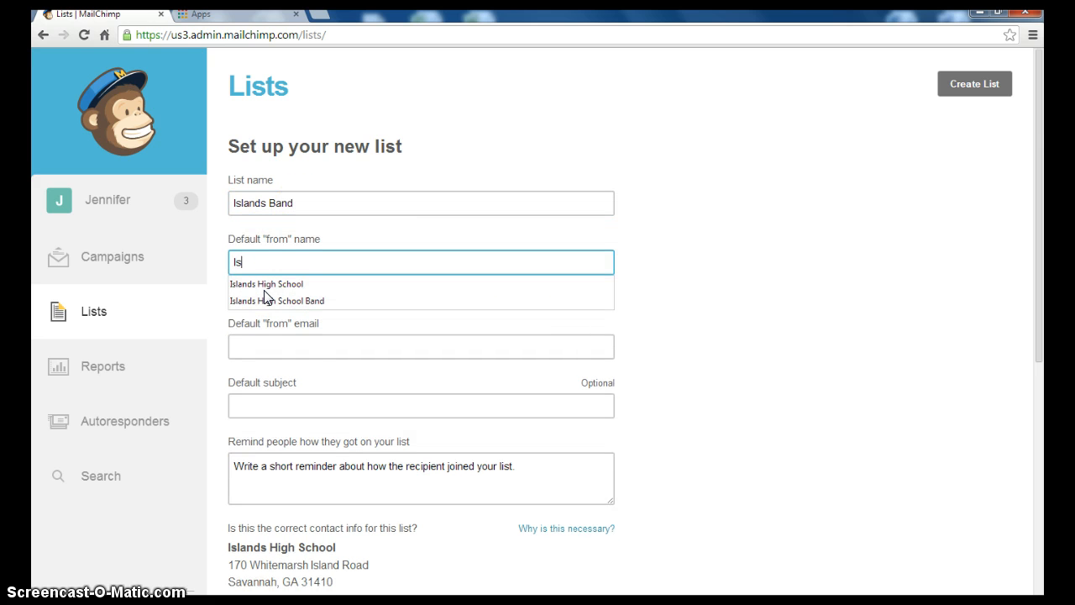
{"action": "type", "text": "lands Ban"}
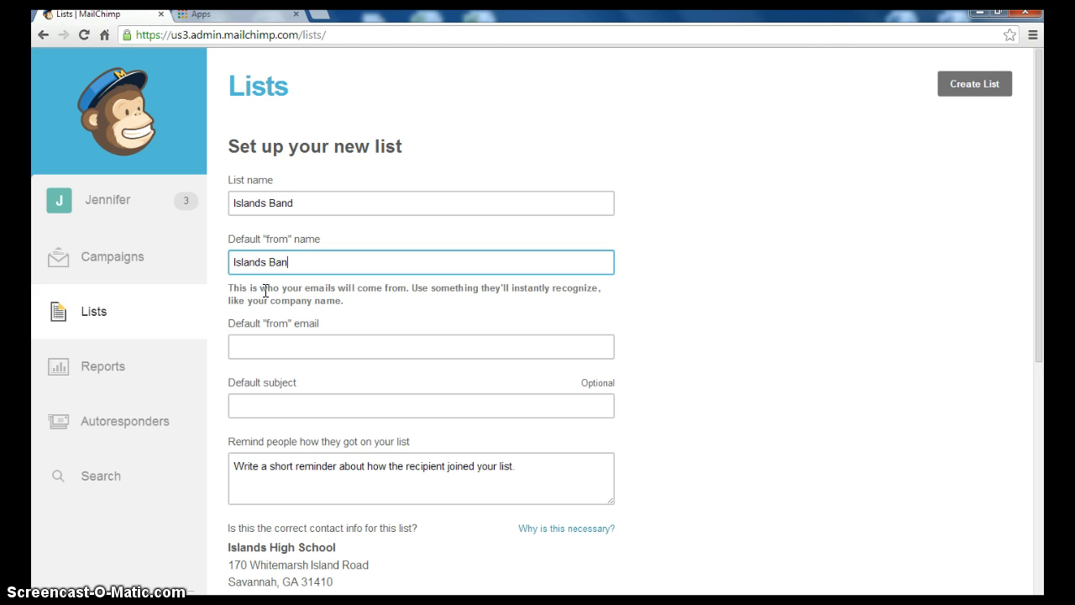
{"action": "type", "text": "d"}
Enter the sender e-mail address and set the default subject to 'Band Announcements'
{"action": "left_click", "coordinate": [270, 340]}
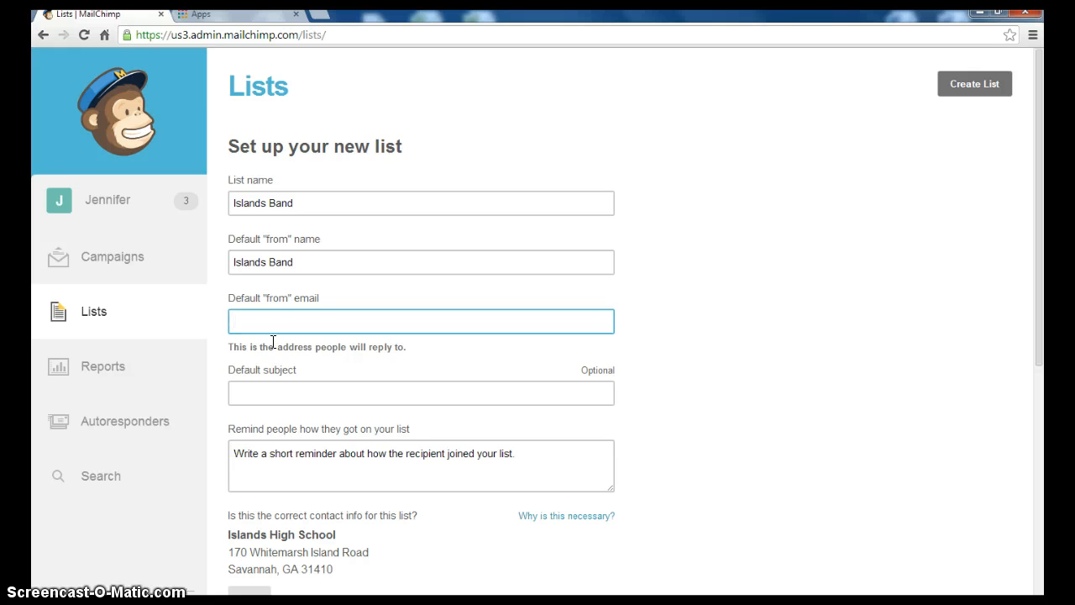
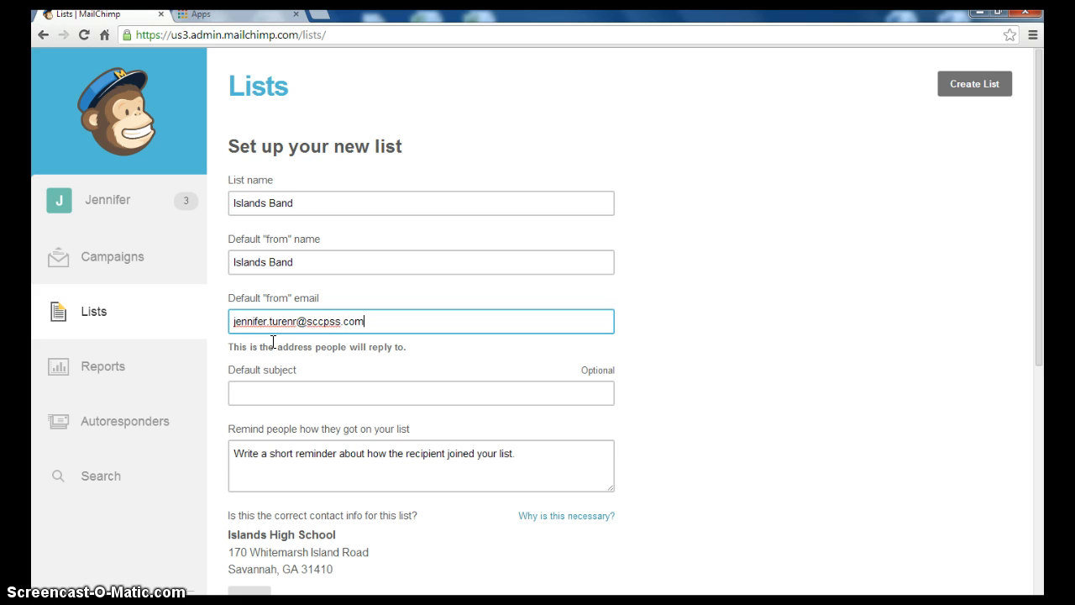
{"action": "key", "text": "Tab"}
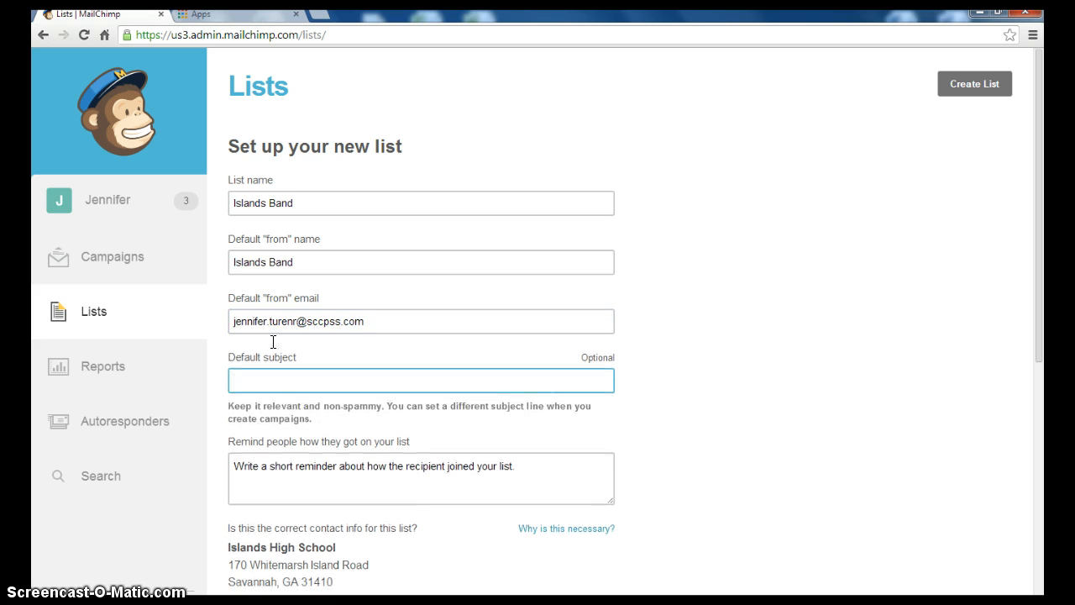
{"action": "type", "text": "Band Annou"}
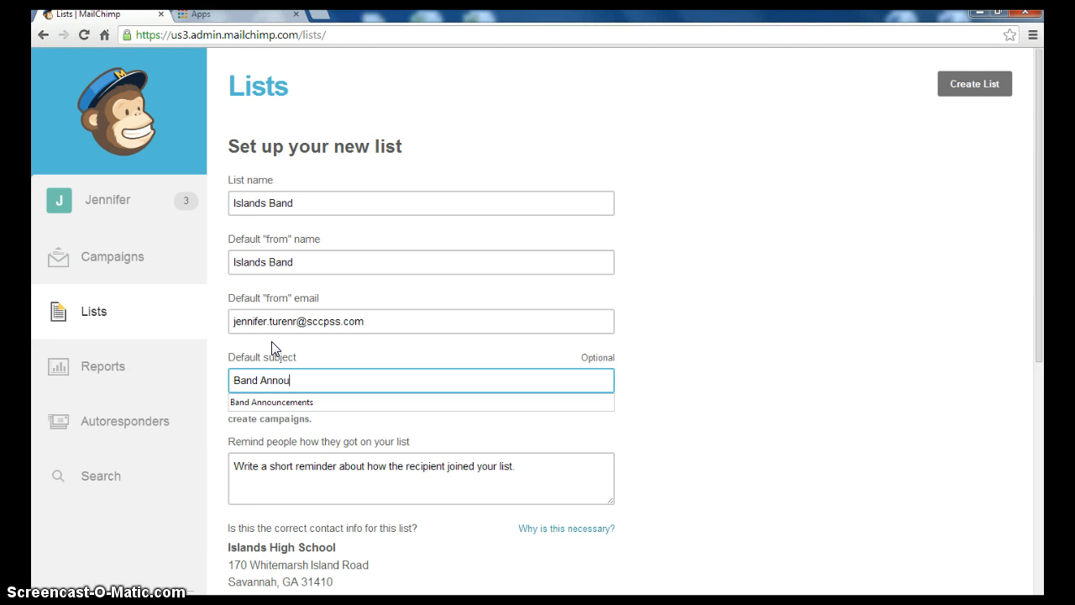
{"action": "type", "text": "ncments"}
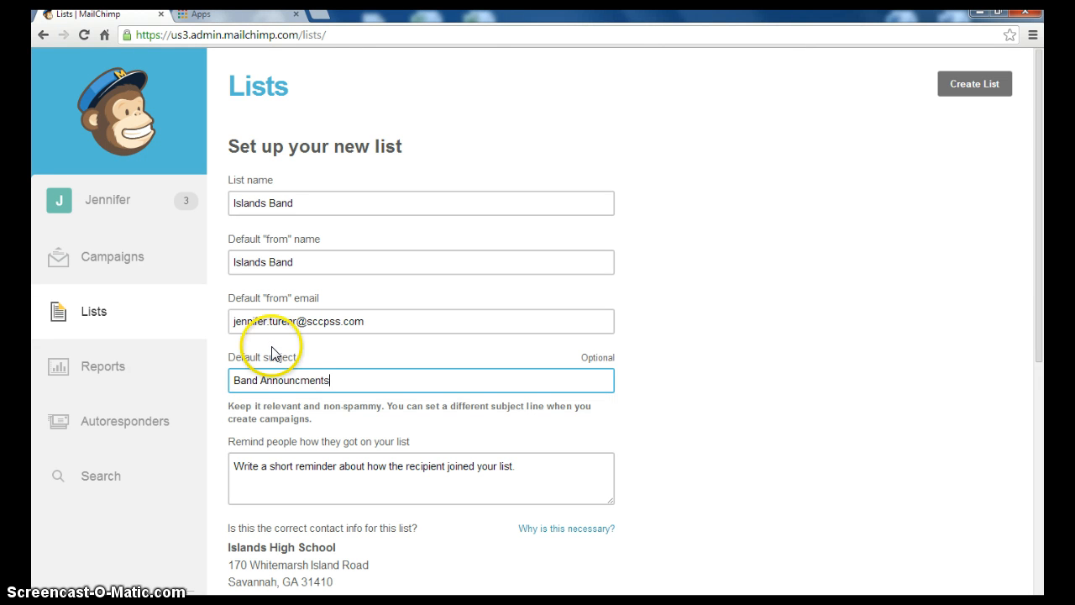
{"action": "left_click", "coordinate": [303, 380]}
{"action": "type", "text": "e"}
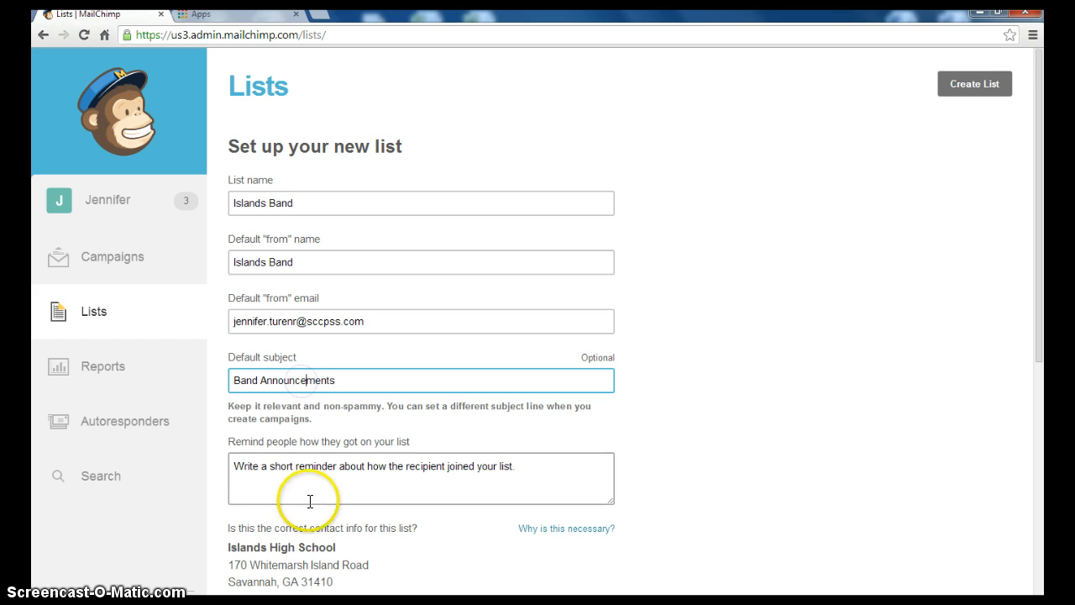
Write the permission reminder starting 'You are a parent' for how subscribers joined
{"action": "left_click", "coordinate": [307, 502]}
{"action": "type", "text": "You are a parent"}
{"action": "left_click_drag", "start_coordinate": [340, 447], "coordinate": [230, 447]}
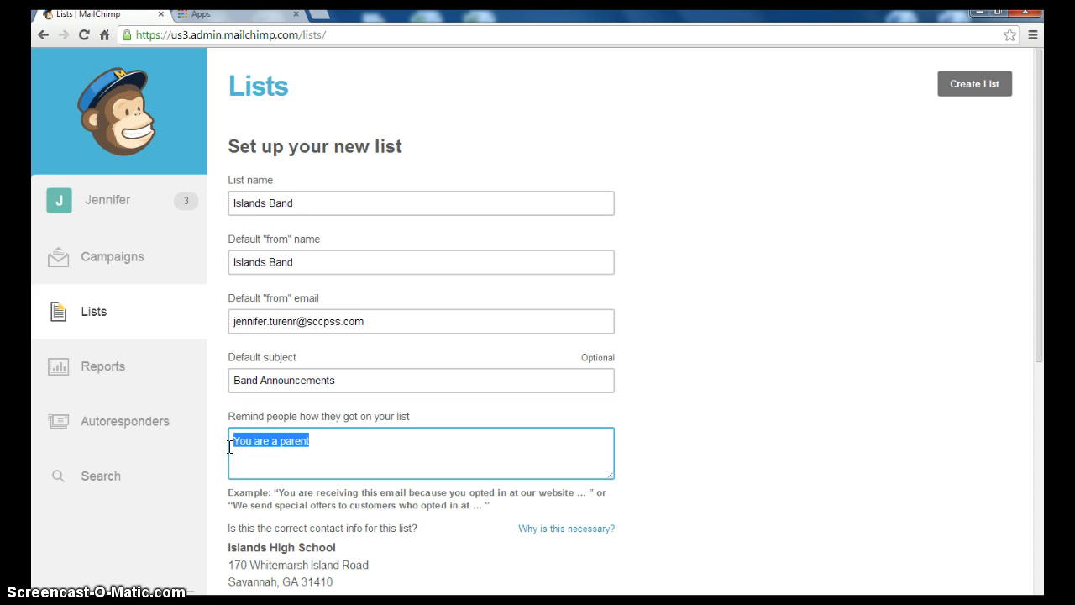
{"action": "type", "text": "Y"}
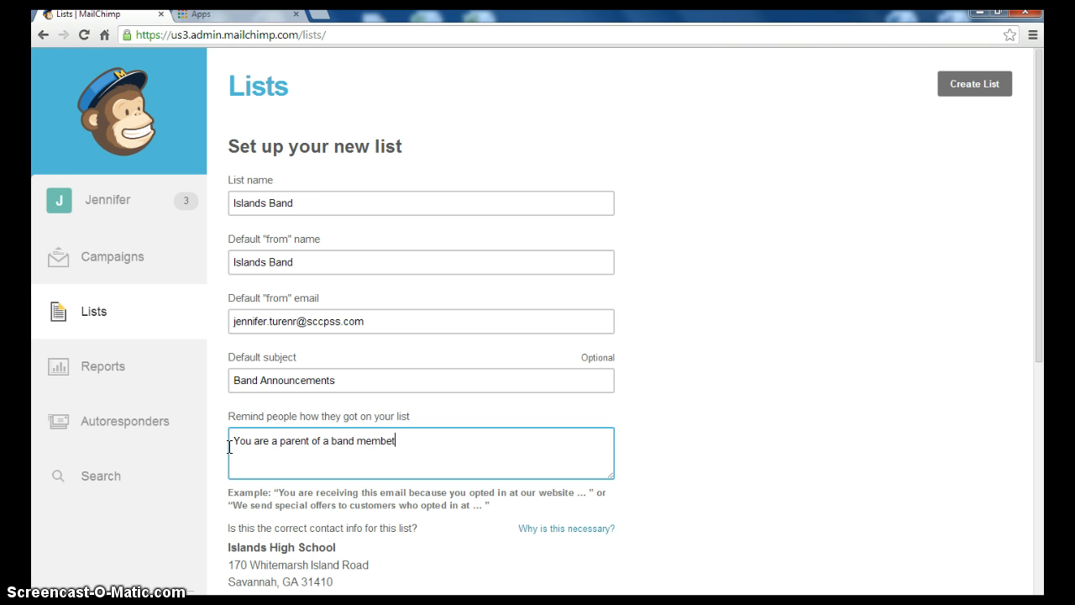
{"action": "left_click", "coordinate": [504, 533]}
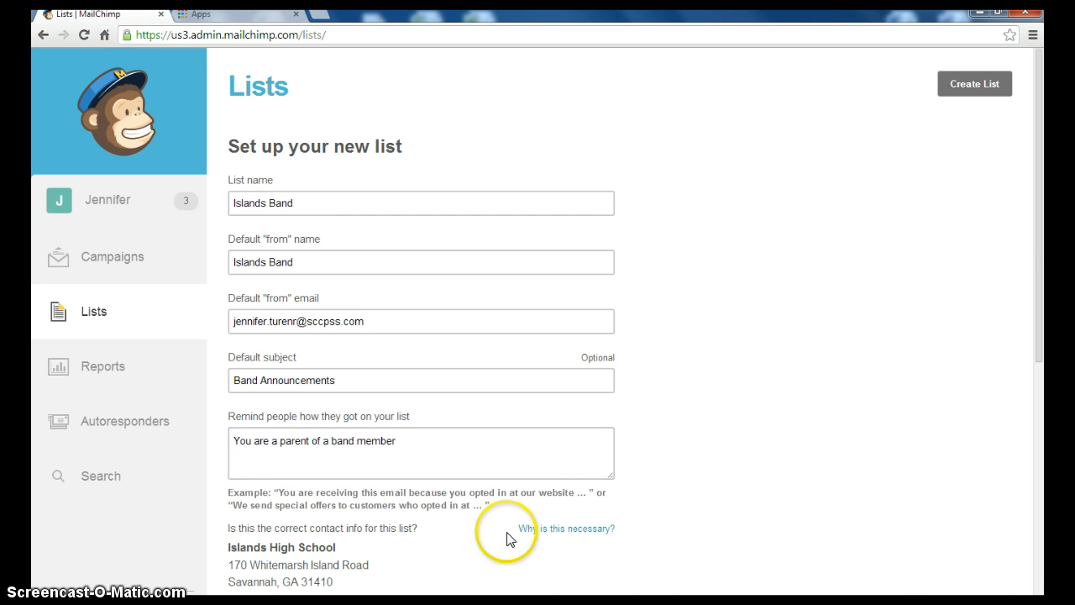
Enable unsubscribe, new-subscriber and daily summary notifications, then save the Islands Band list
{"action": "scroll", "coordinate": [773, 370], "scroll_direction": "down", "scroll_amount": 3}
{"action": "scroll", "coordinate": [773, 370], "scroll_direction": "down", "scroll_amount": 2}
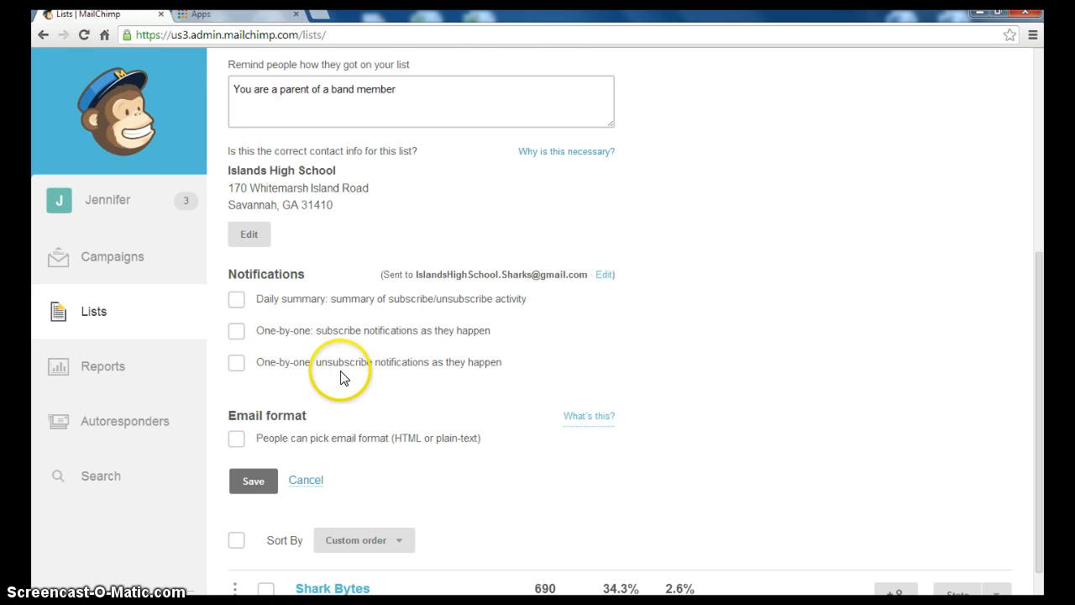
{"action": "left_click", "coordinate": [236, 363]}
{"action": "left_click", "coordinate": [236, 331]}
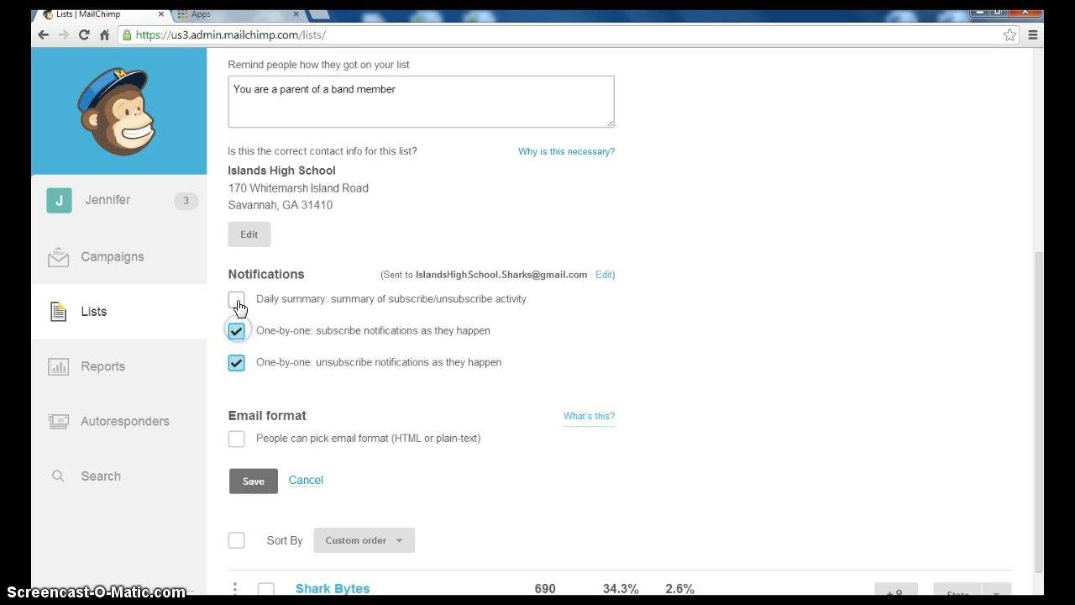
{"action": "left_click", "coordinate": [237, 300]}
{"action": "scroll", "coordinate": [463, 425], "scroll_direction": "down", "scroll_amount": 1}
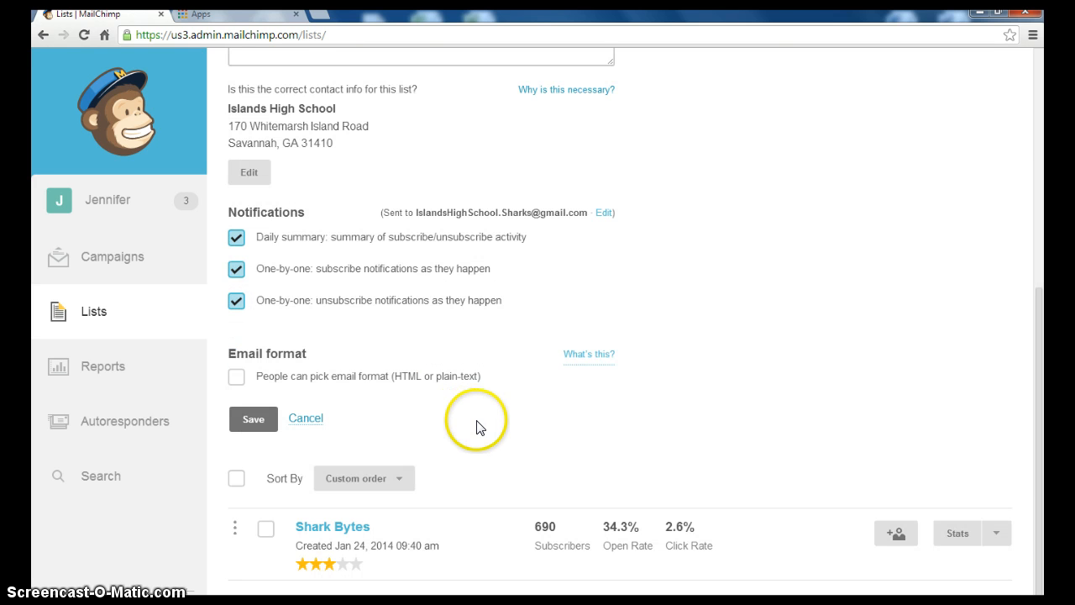
{"action": "left_click", "coordinate": [252, 419]}
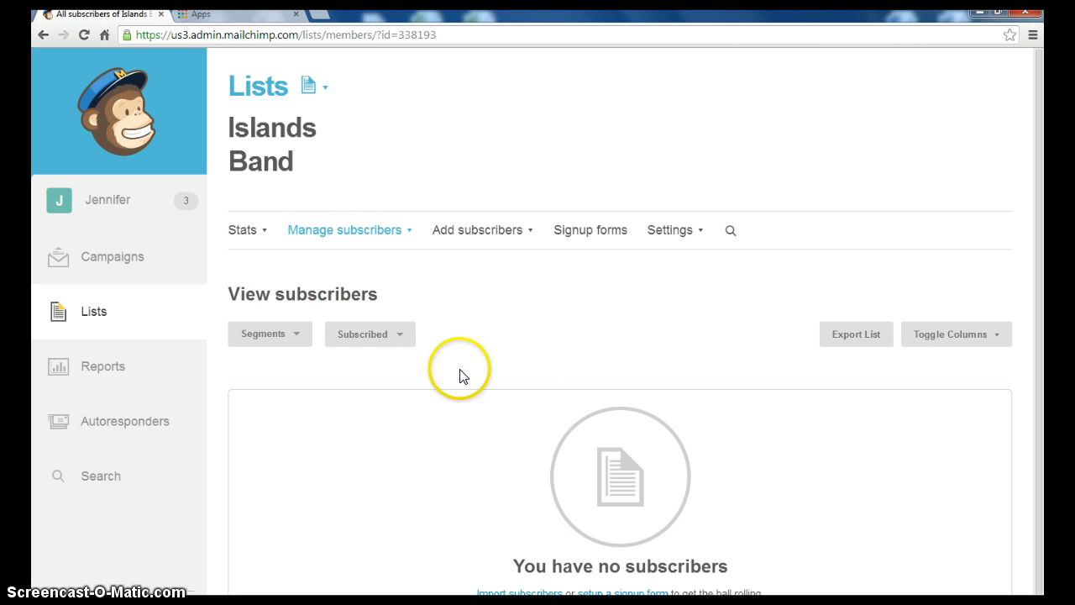
Choose Import subscribers and pick the Upload from a CSV or TXT File option
{"action": "left_click", "coordinate": [477, 232]}
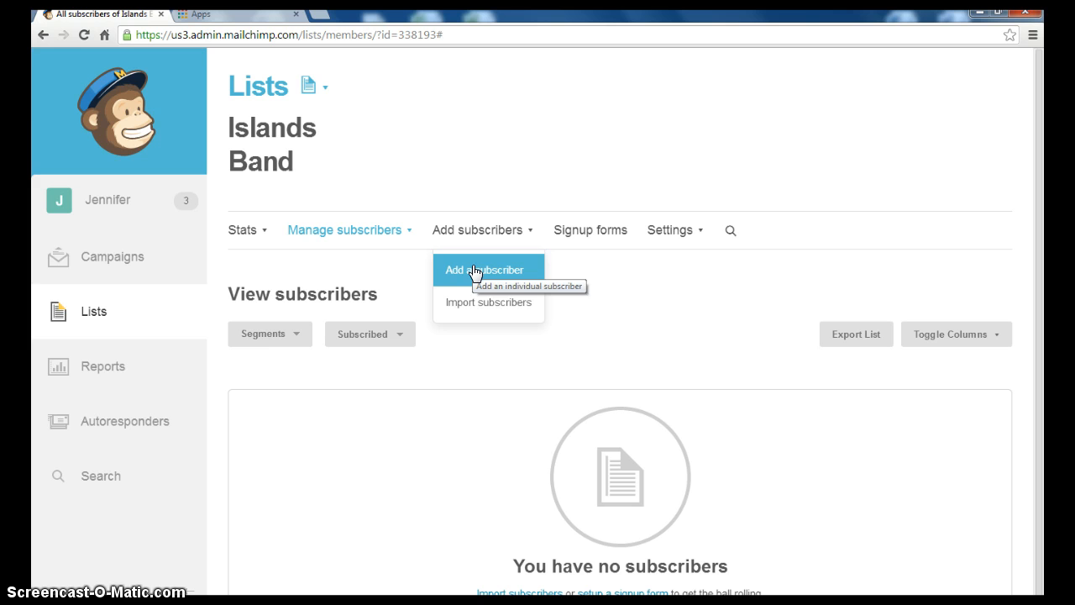
{"action": "left_click", "coordinate": [476, 307]}
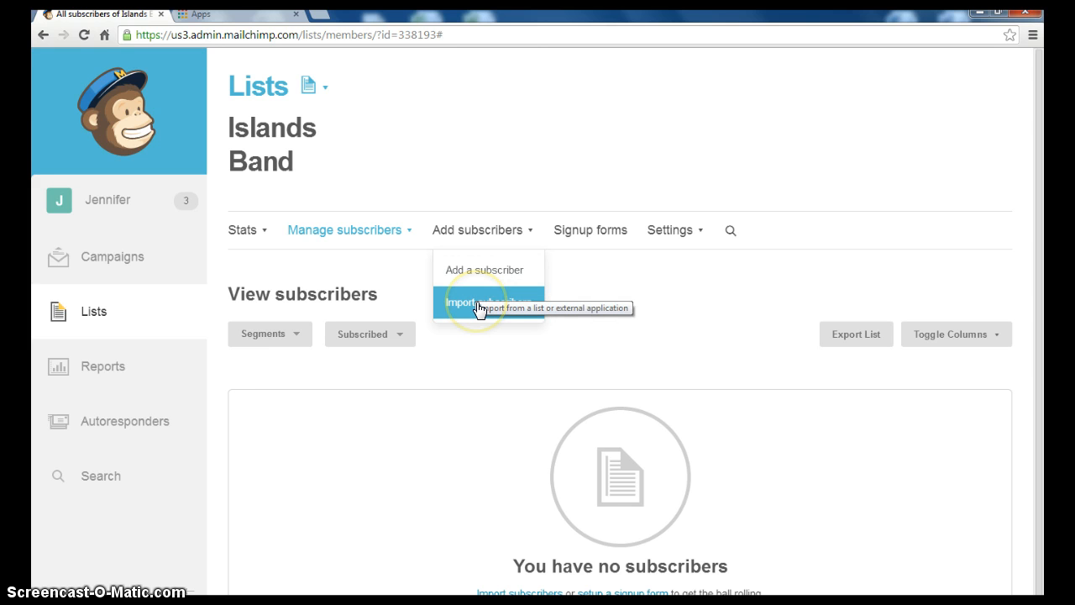
{"action": "left_click", "coordinate": [466, 311]}
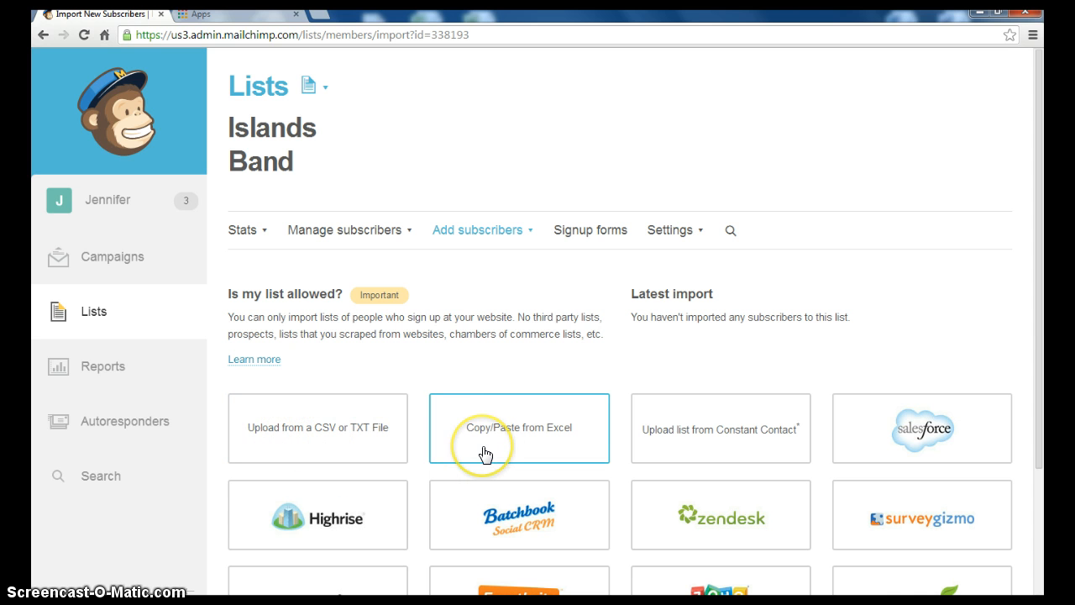
{"action": "left_click", "coordinate": [1040, 302]}
{"action": "left_click_drag", "start_coordinate": [1039, 302], "coordinate": [1034, 448]}
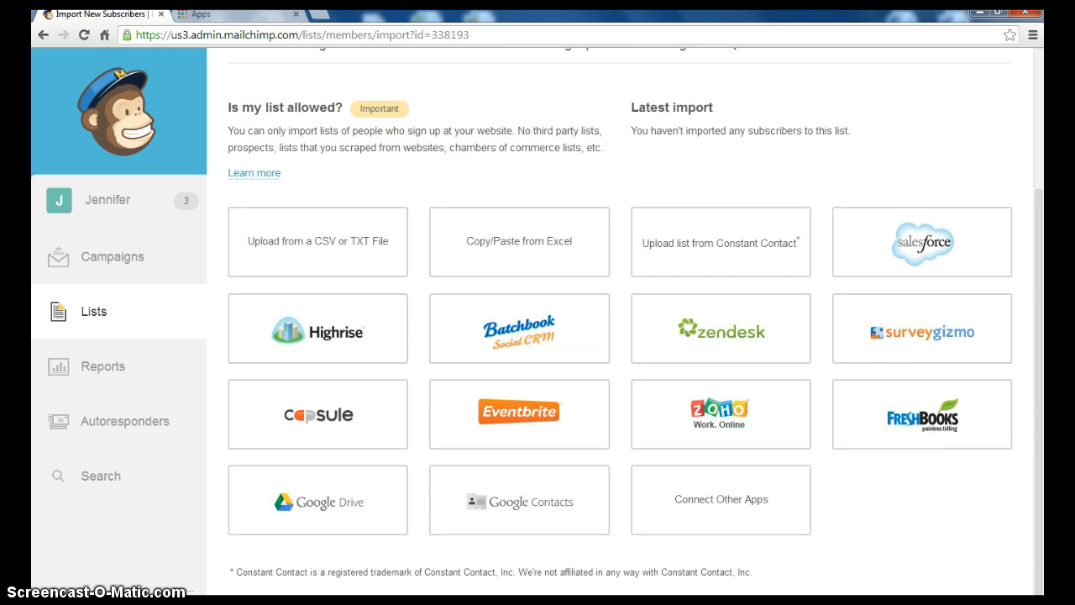
{"action": "scroll", "coordinate": [154, 514], "scroll_direction": "up", "scroll_amount": 1}
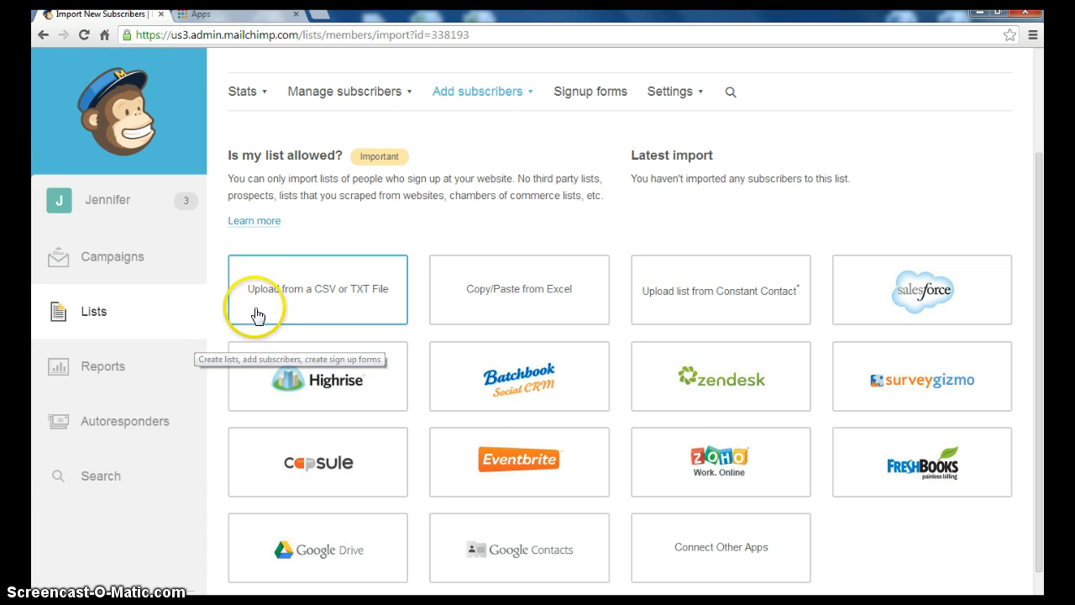
{"action": "left_click", "coordinate": [323, 305]}
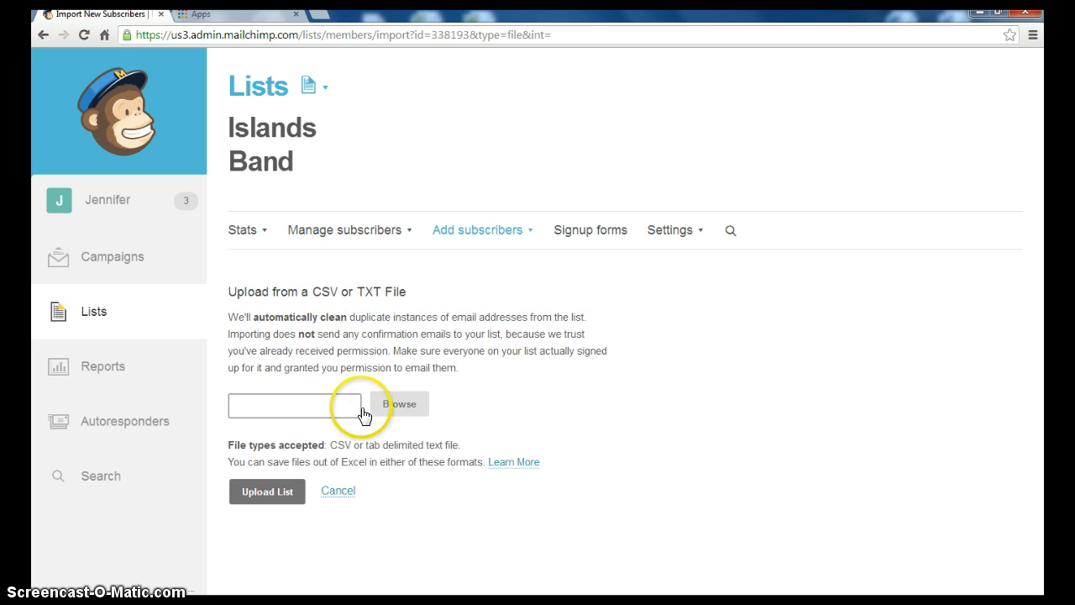
Upload the Band file and import its three contacts into Islands Band
{"action": "left_click", "coordinate": [397, 412]}
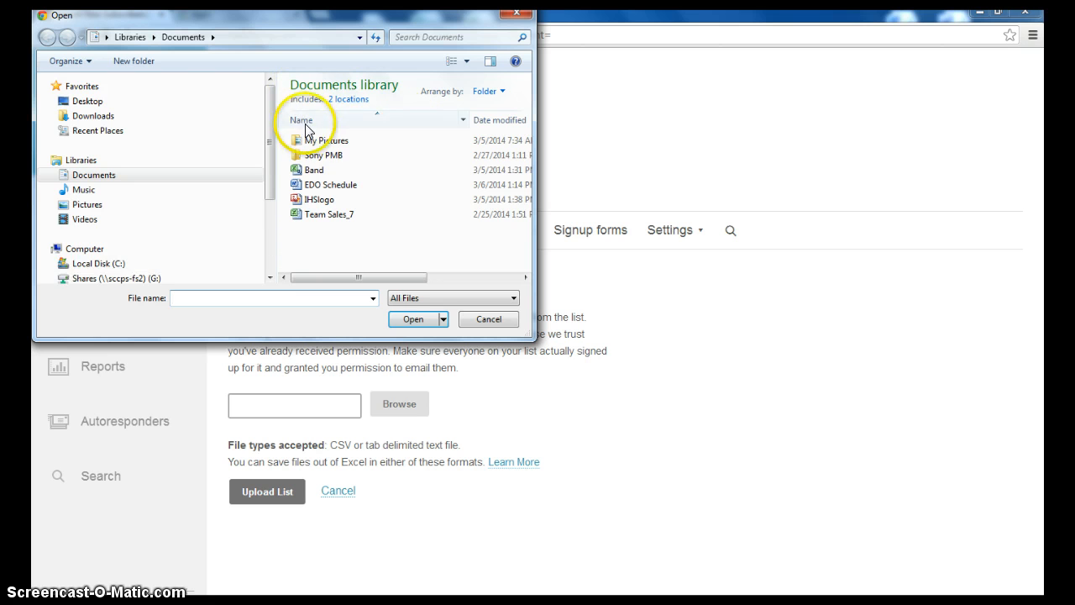
{"action": "double_click", "coordinate": [316, 171]}
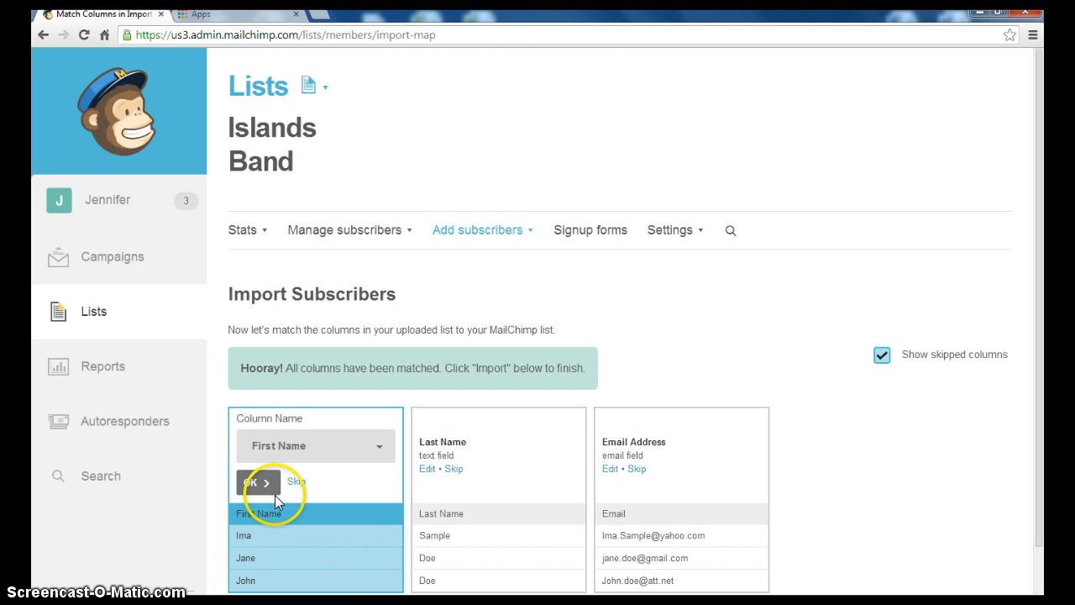
{"action": "left_click_drag", "start_coordinate": [1037, 257], "coordinate": [1033, 333]}
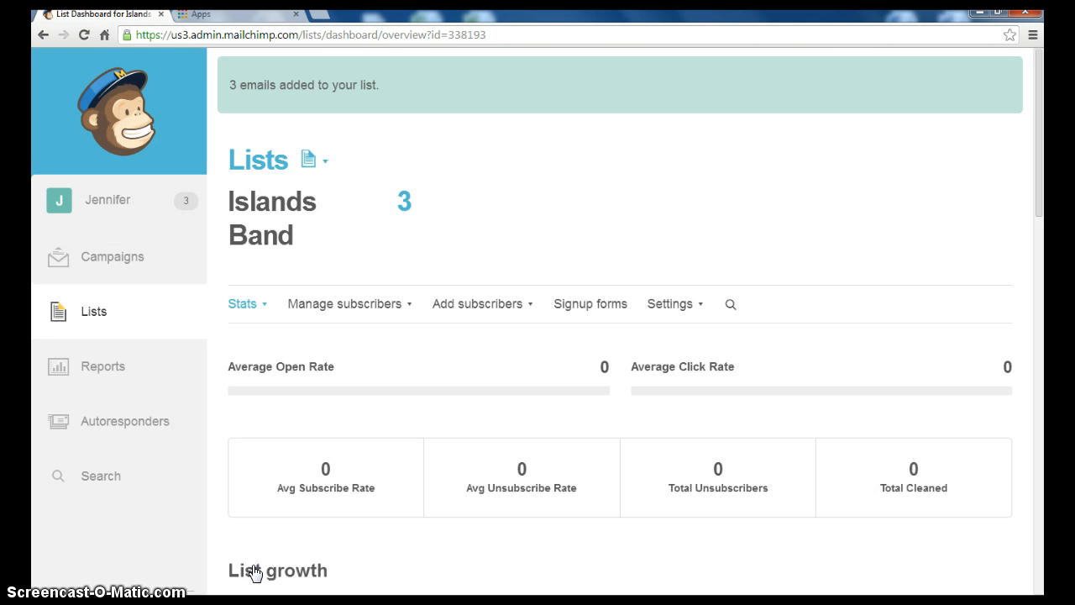
Return to the Campaigns page listing the Shark Bytes newsletters
{"action": "scroll", "coordinate": [193, 502], "scroll_direction": "down", "scroll_amount": 2}
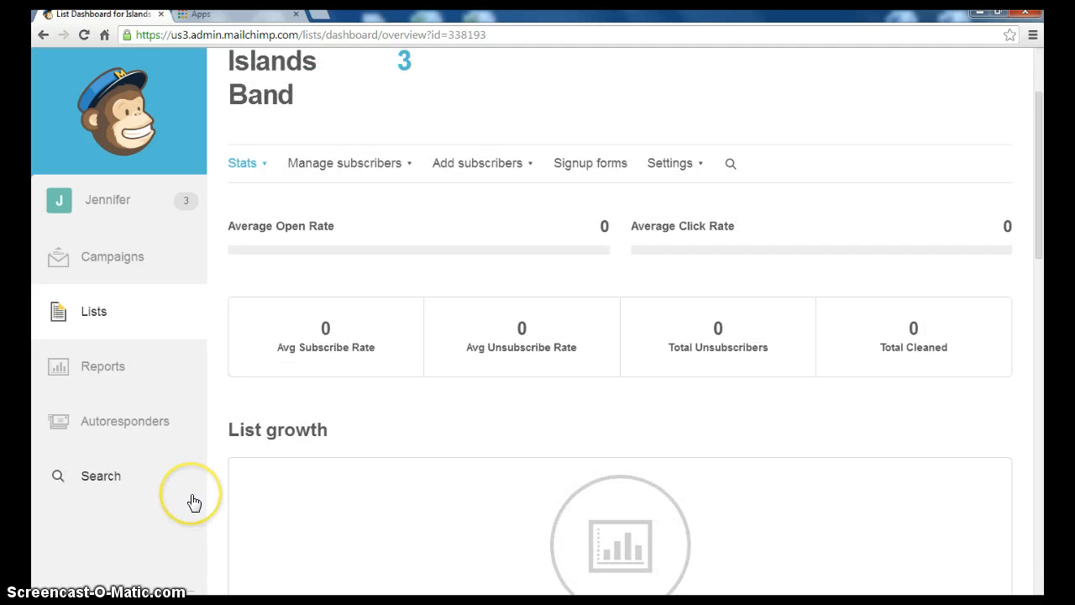
{"action": "scroll", "coordinate": [193, 502], "scroll_direction": "up", "scroll_amount": 2}
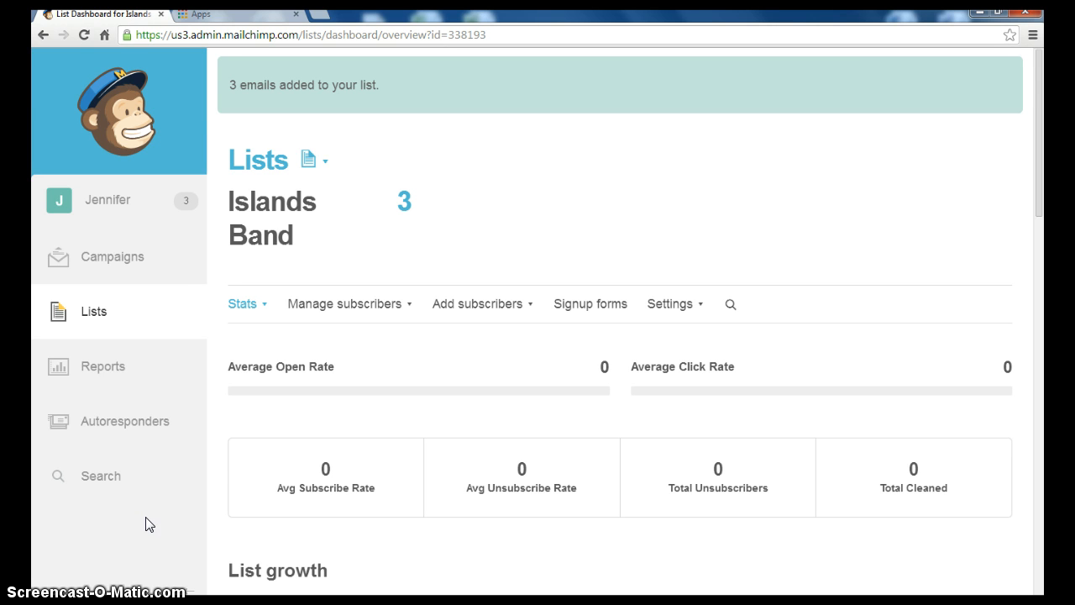
{"action": "left_click", "coordinate": [123, 266]}
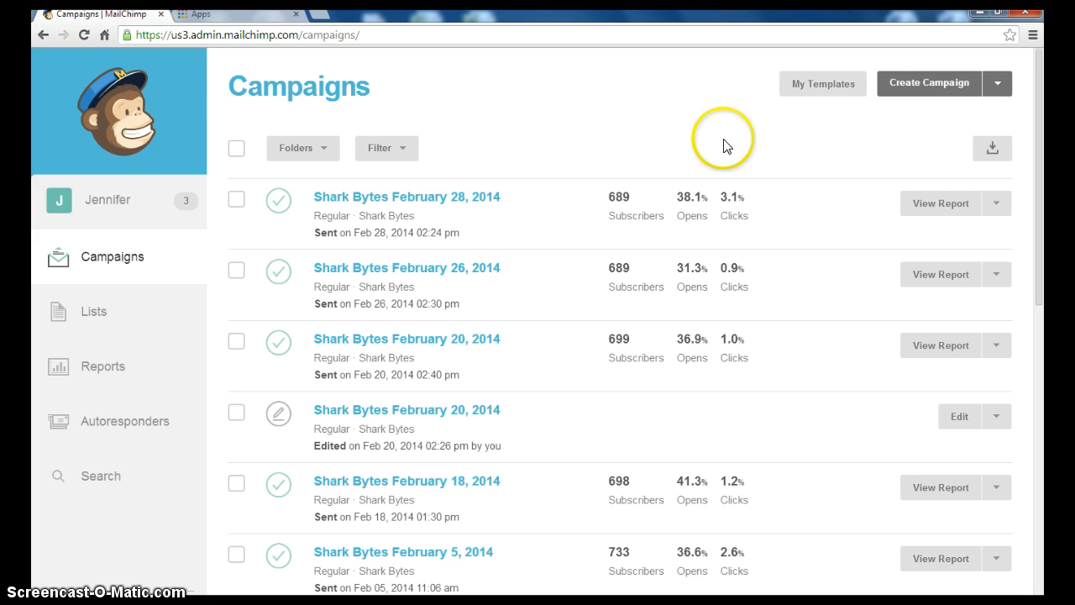
Create a Regular ol' Campaign addressed to the entire Islands Band list
{"action": "left_click", "coordinate": [949, 88]}
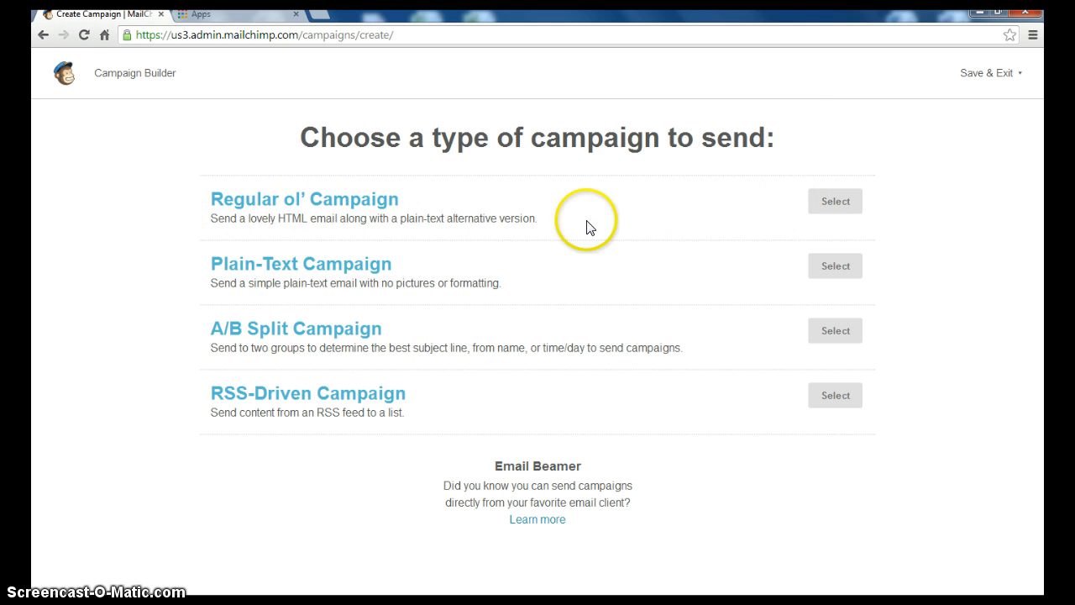
{"action": "left_click", "coordinate": [835, 210]}
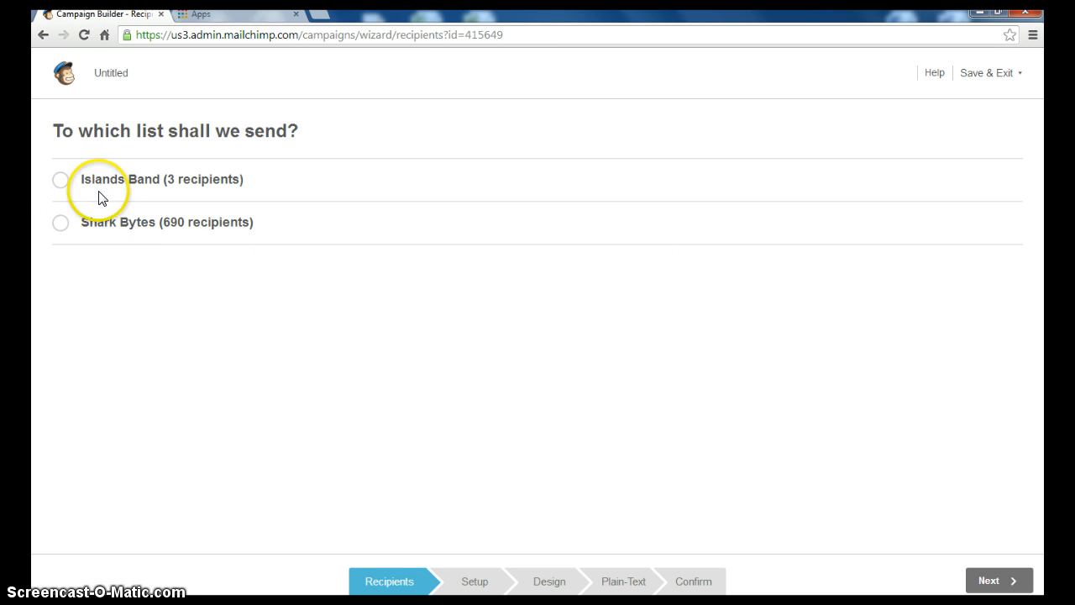
{"action": "left_click", "coordinate": [60, 182]}
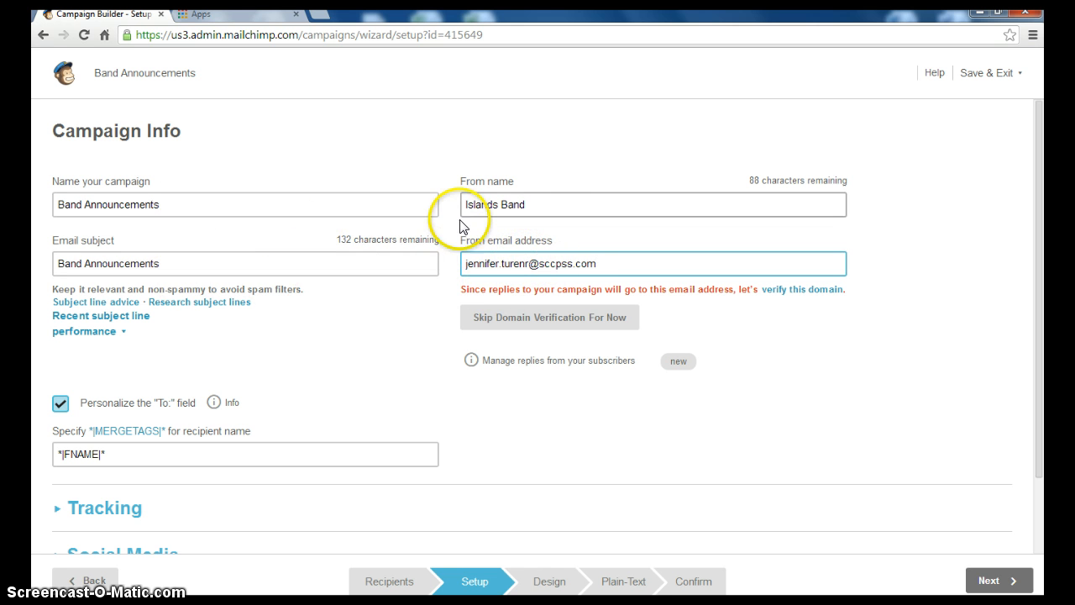
Correct the misspelled ending of the sender e-mail address and move on to design
{"action": "left_click", "coordinate": [528, 262]}
{"action": "left_click_drag", "start_coordinate": [527, 263], "coordinate": [522, 263]}
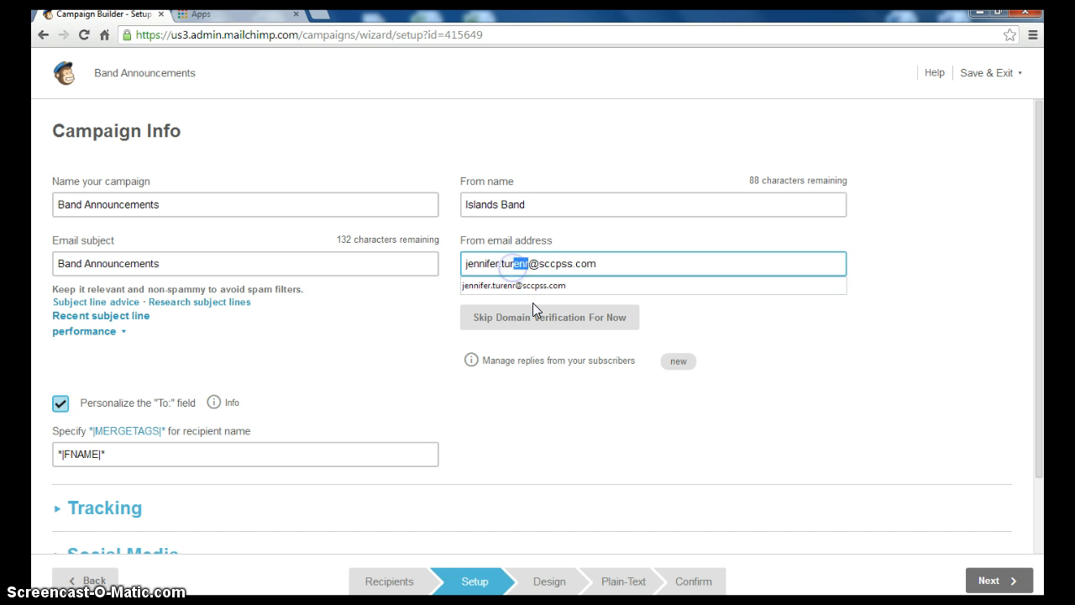
{"action": "type", "text": "ner"}
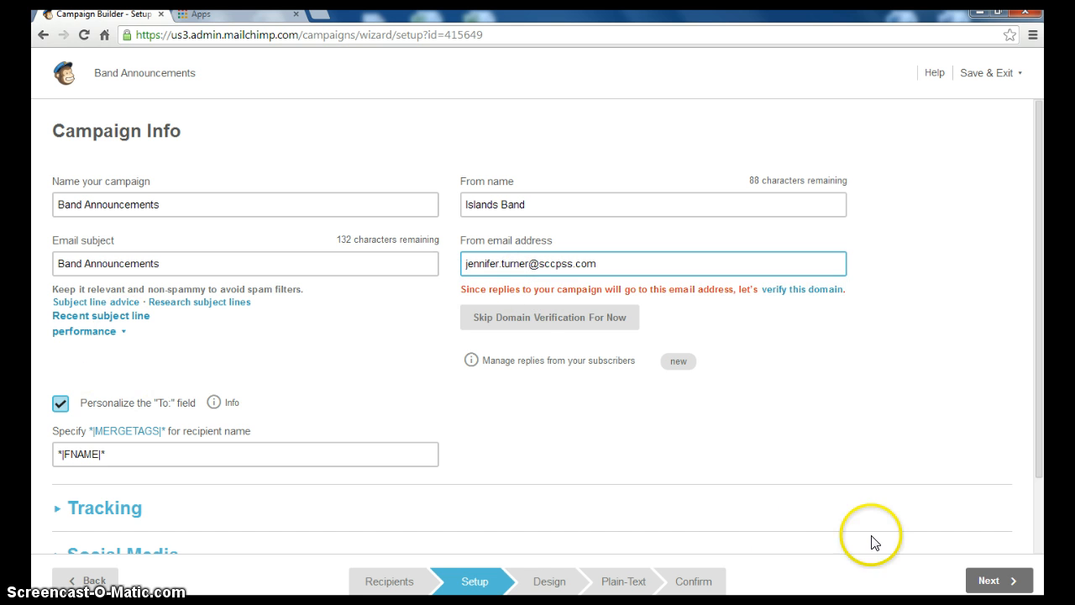
{"action": "left_click", "coordinate": [988, 580]}
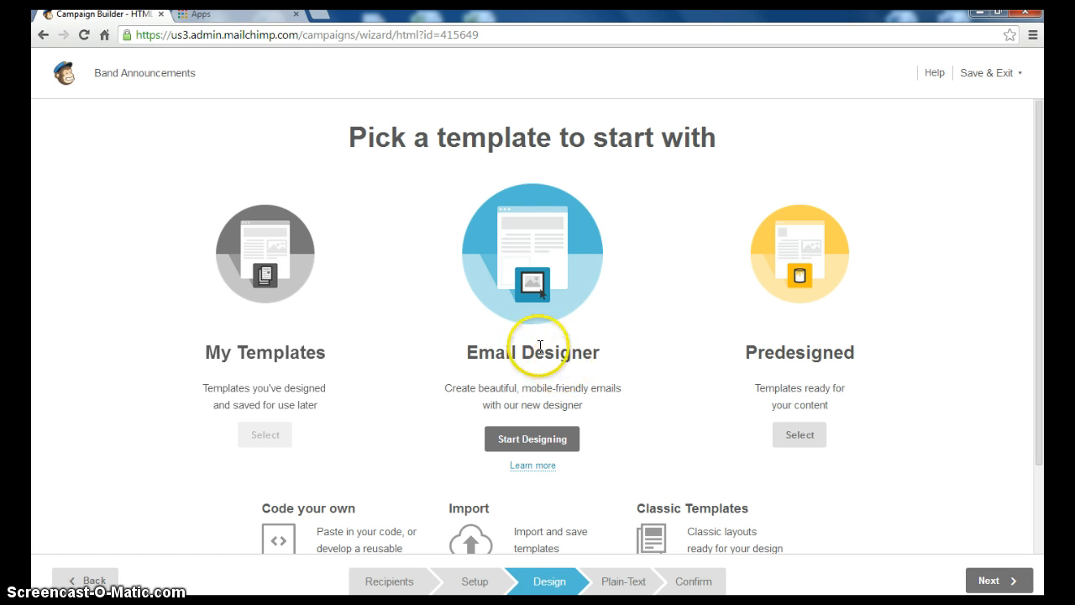
Apply the 1 Column - Banded layout from Basic Templates to the email
{"action": "left_click", "coordinate": [526, 437]}
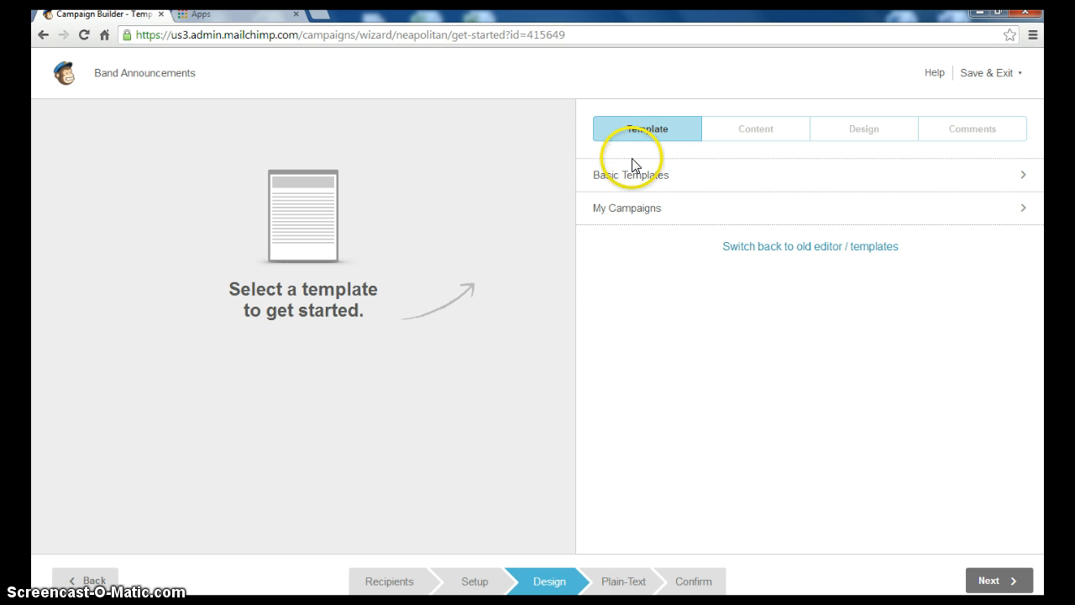
{"action": "left_click", "coordinate": [733, 177]}
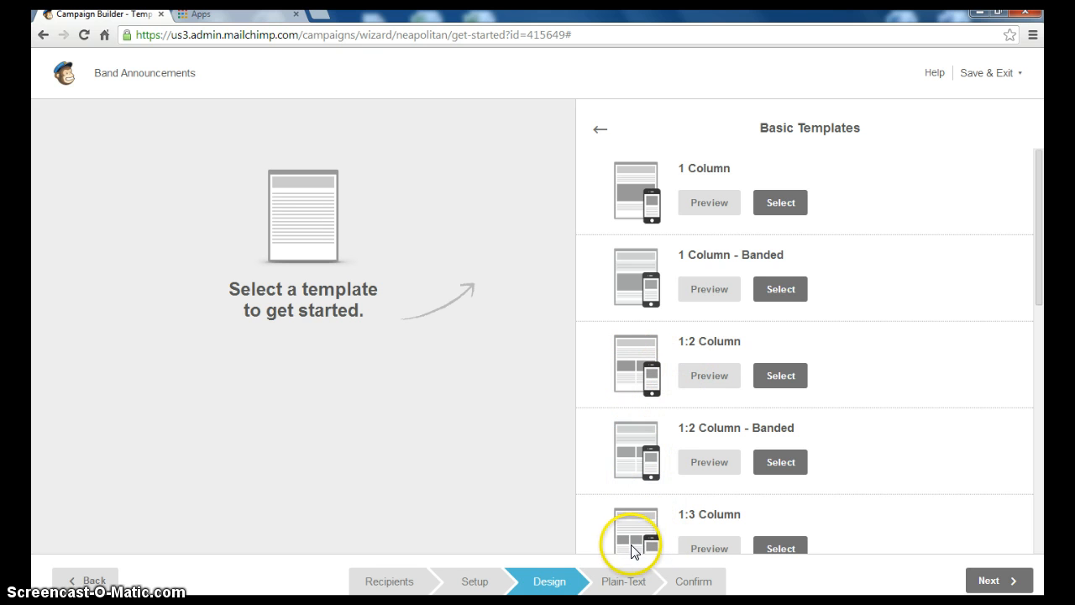
{"action": "left_click", "coordinate": [775, 287]}
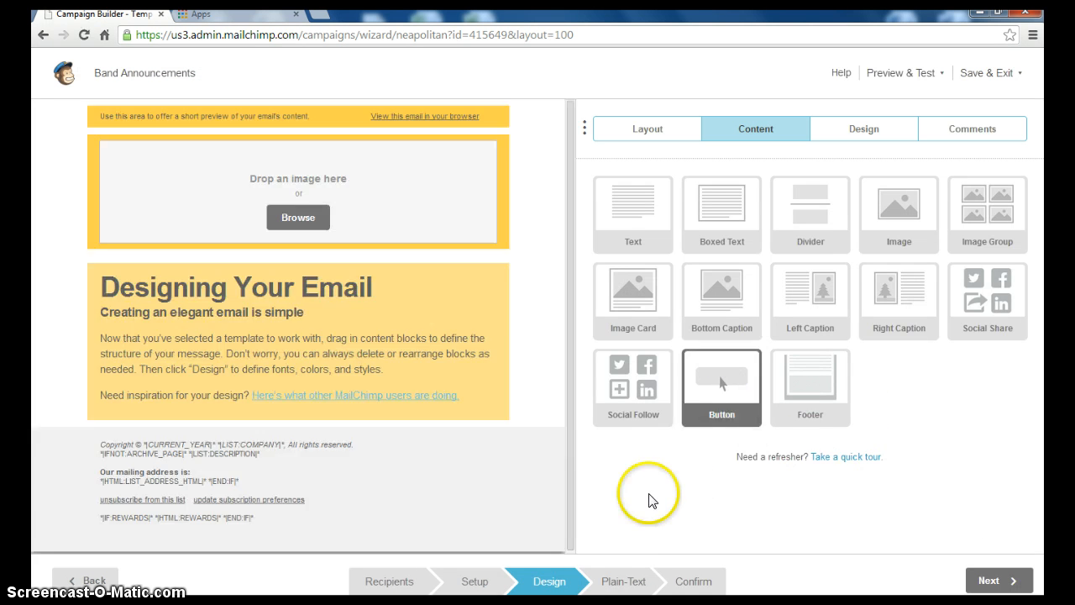
Upload IHSlogo.jpg from the computer into the top image block as the email header
{"action": "scroll", "coordinate": [558, 433], "scroll_direction": "down", "scroll_amount": 1}
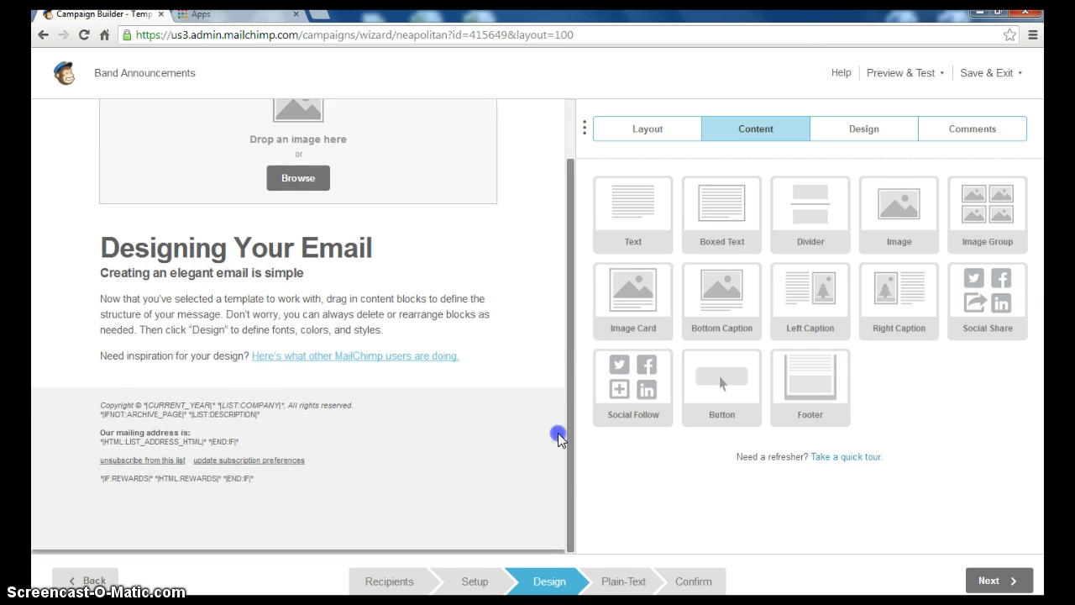
{"action": "left_click_drag", "start_coordinate": [570, 468], "coordinate": [561, 305]}
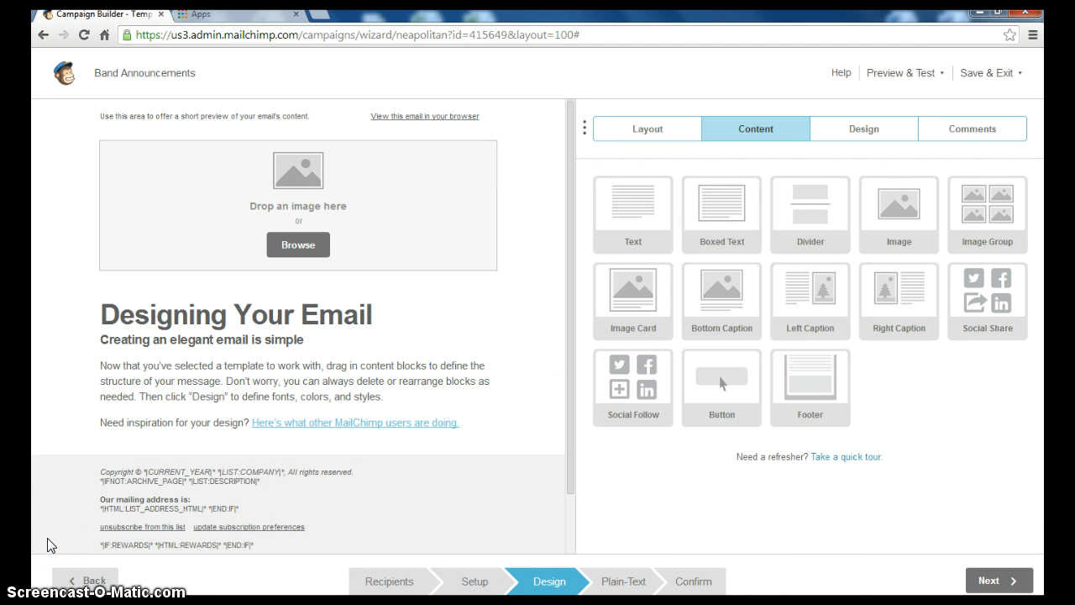
{"action": "left_click", "coordinate": [299, 245]}
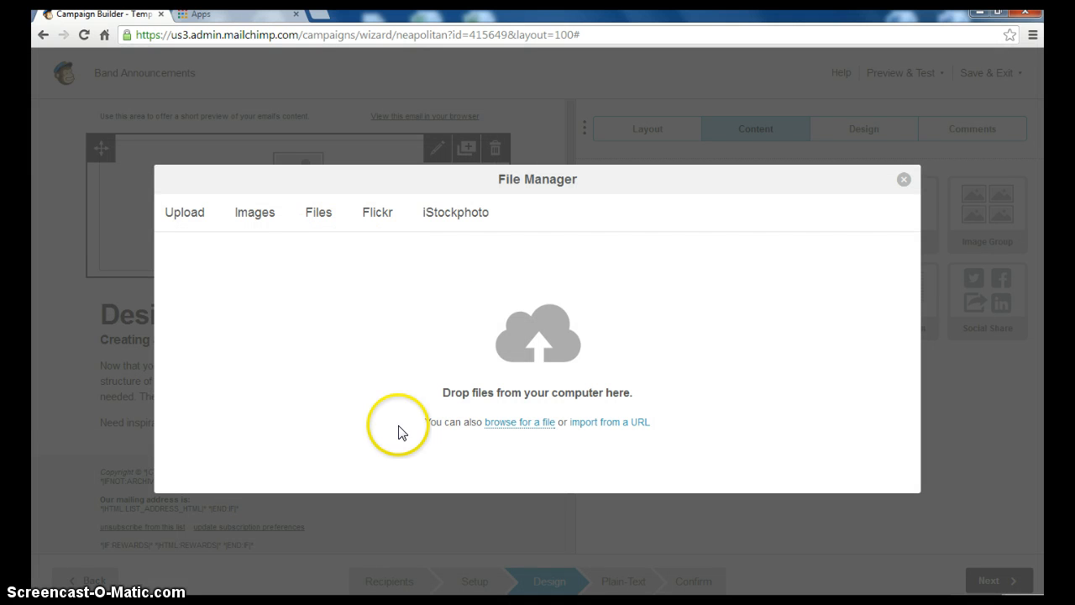
{"action": "left_click", "coordinate": [515, 424]}
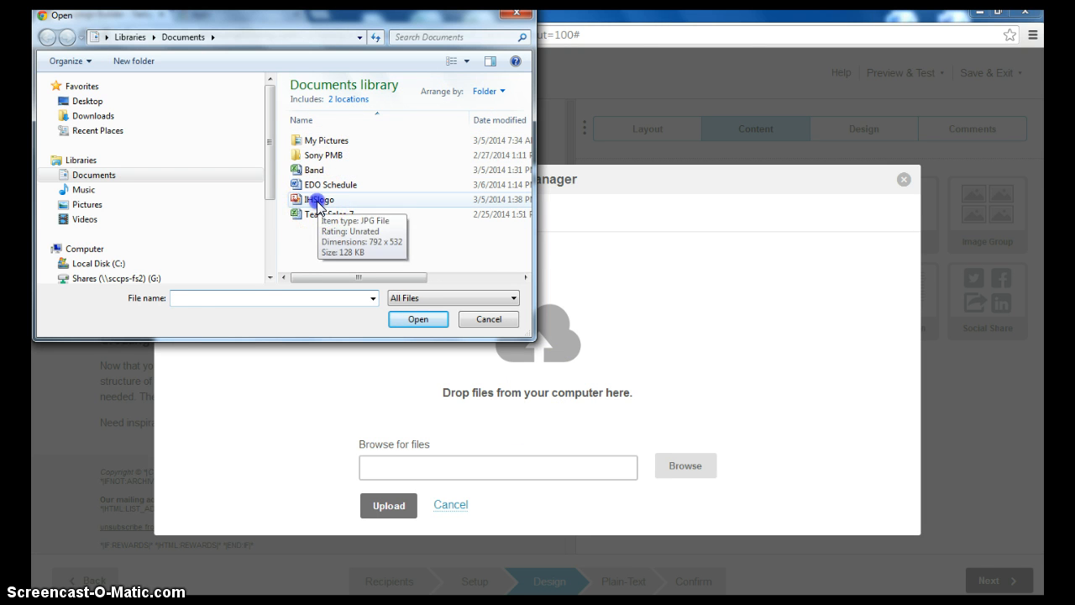
{"action": "left_click", "coordinate": [317, 202]}
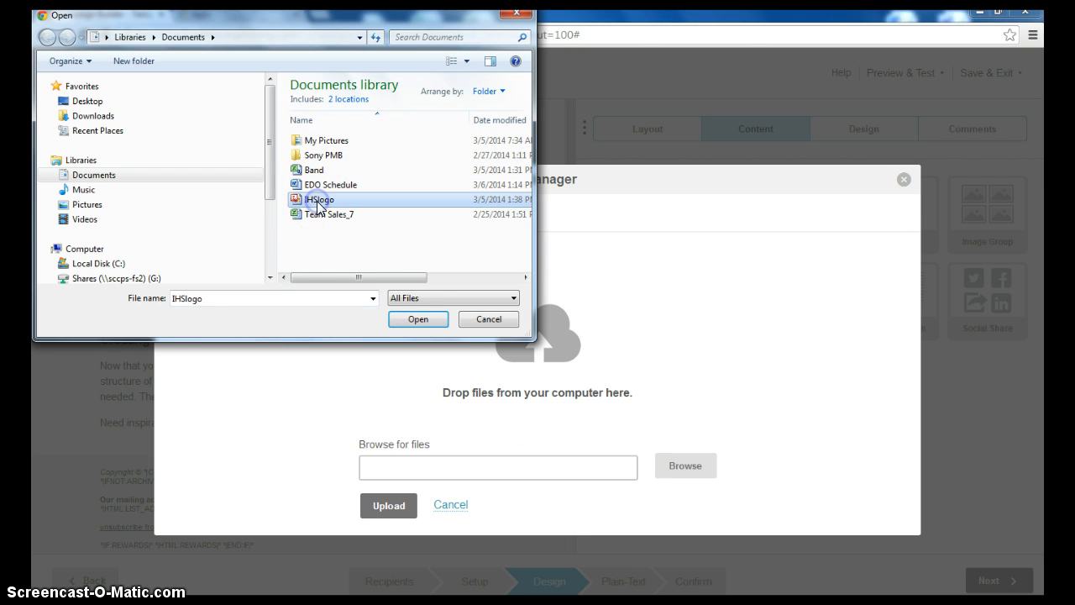
{"action": "left_click", "coordinate": [411, 320]}
{"action": "left_click", "coordinate": [389, 506]}
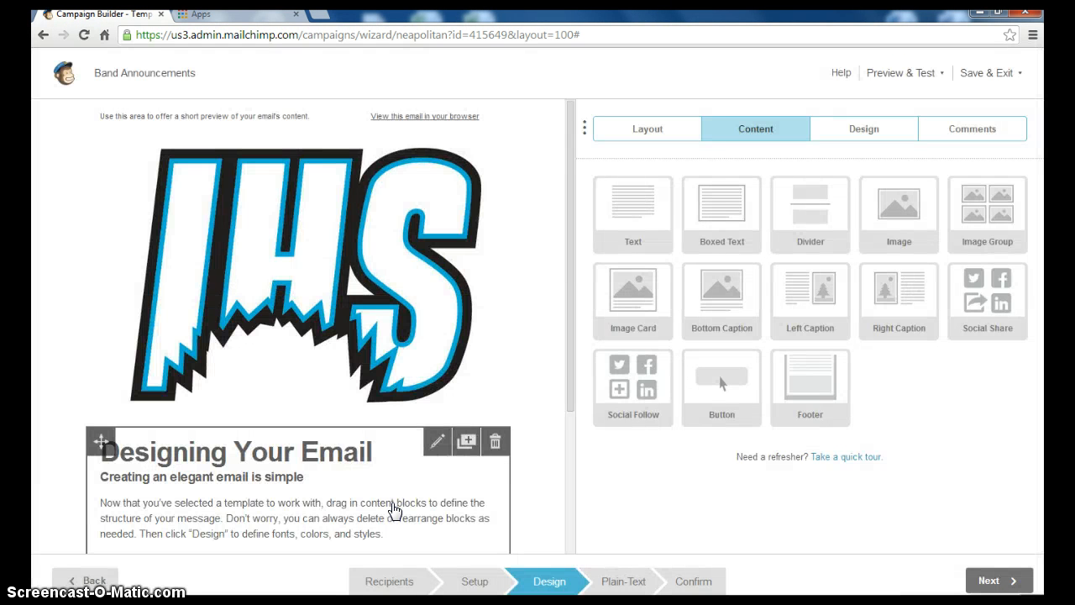
Replace the 'Designing Your Email' heading with 'Band Announcements' and save the text block
{"action": "left_click_drag", "start_coordinate": [569, 384], "coordinate": [554, 465]}
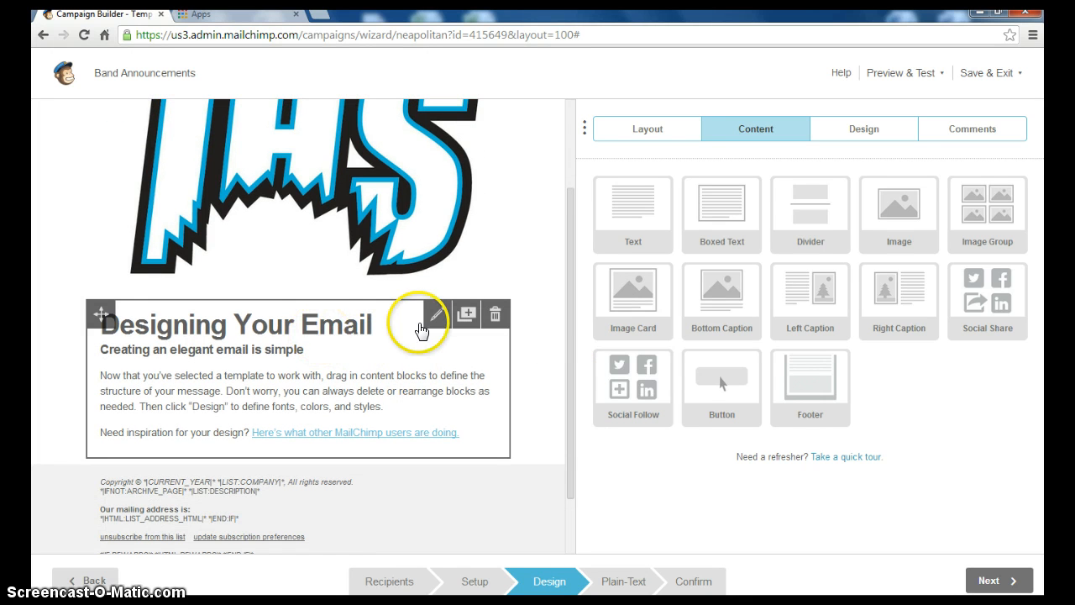
{"action": "left_click", "coordinate": [442, 319]}
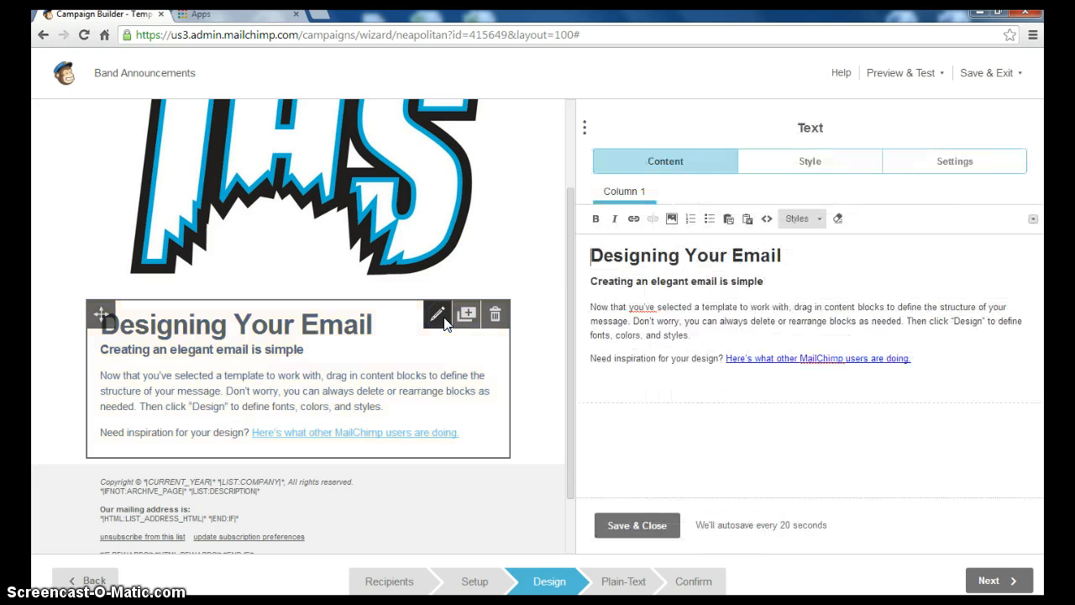
{"action": "left_click_drag", "start_coordinate": [586, 252], "coordinate": [725, 259]}
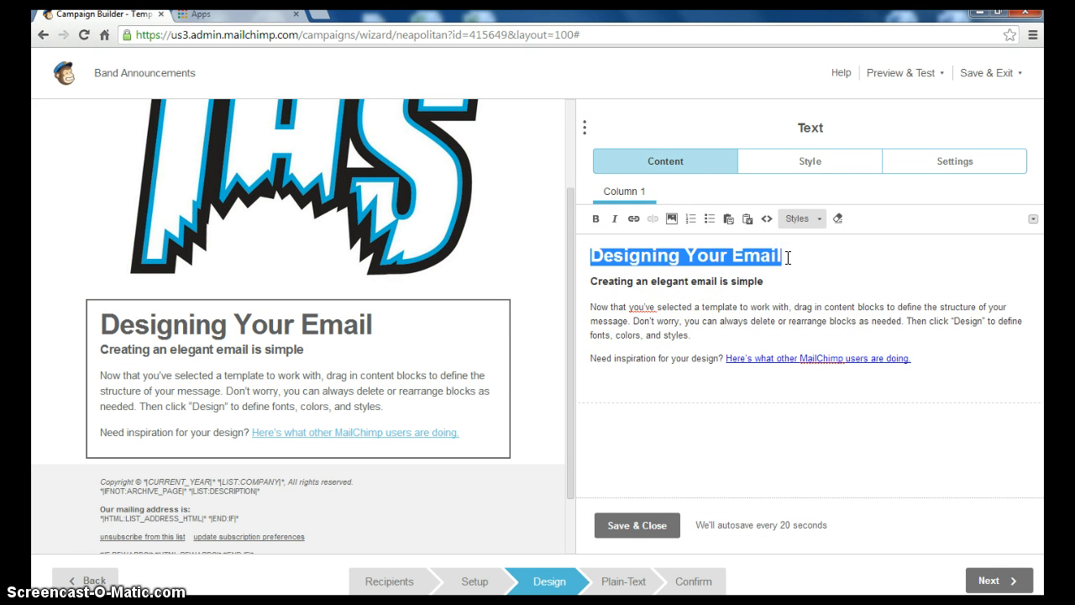
{"action": "type", "text": "Band Announcements"}
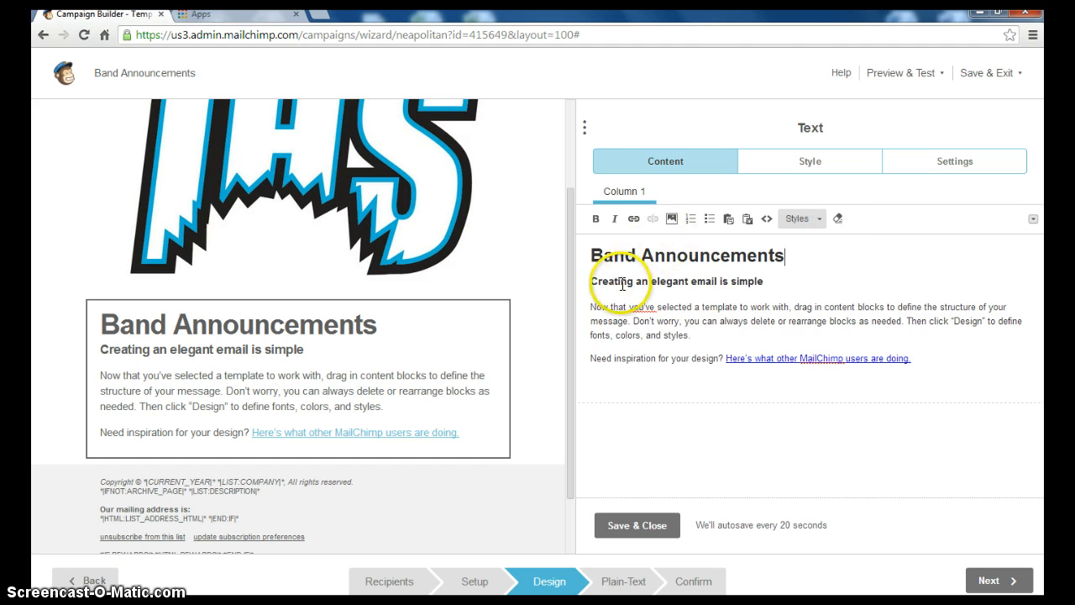
{"action": "left_click_drag", "start_coordinate": [591, 281], "coordinate": [879, 363]}
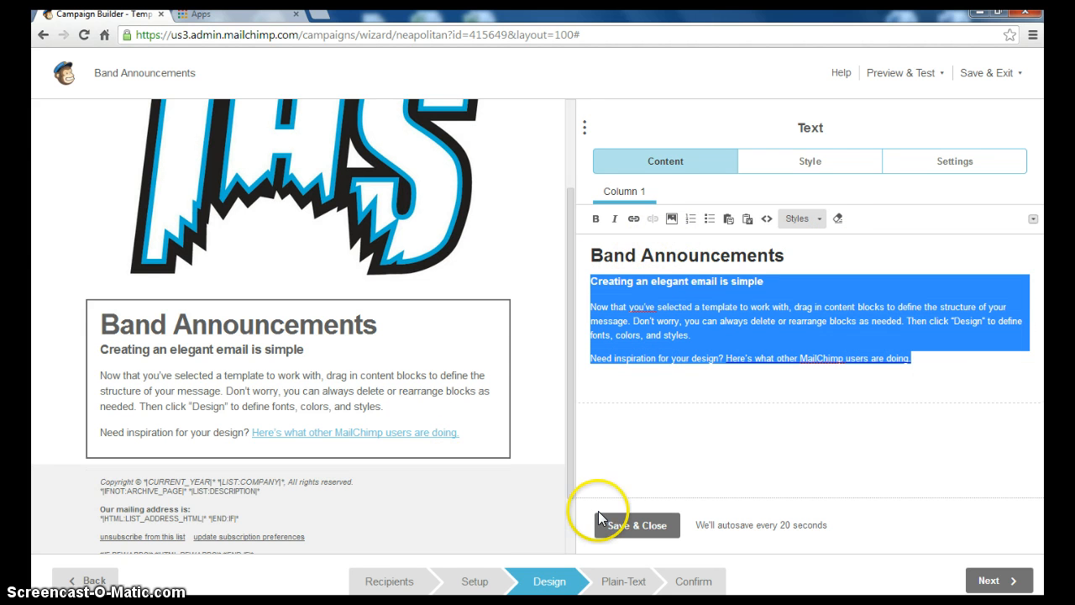
{"action": "left_click", "coordinate": [632, 526]}
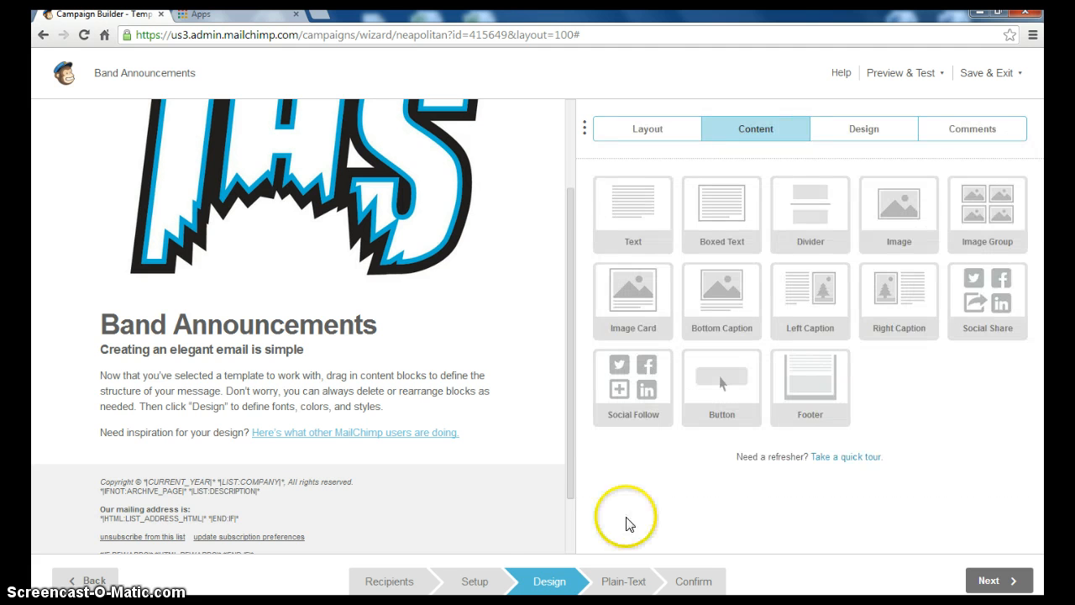
Add a boxed text block below the main text reading 'Any information here'
{"action": "scroll", "coordinate": [84, 547], "scroll_direction": "down", "scroll_amount": 1}
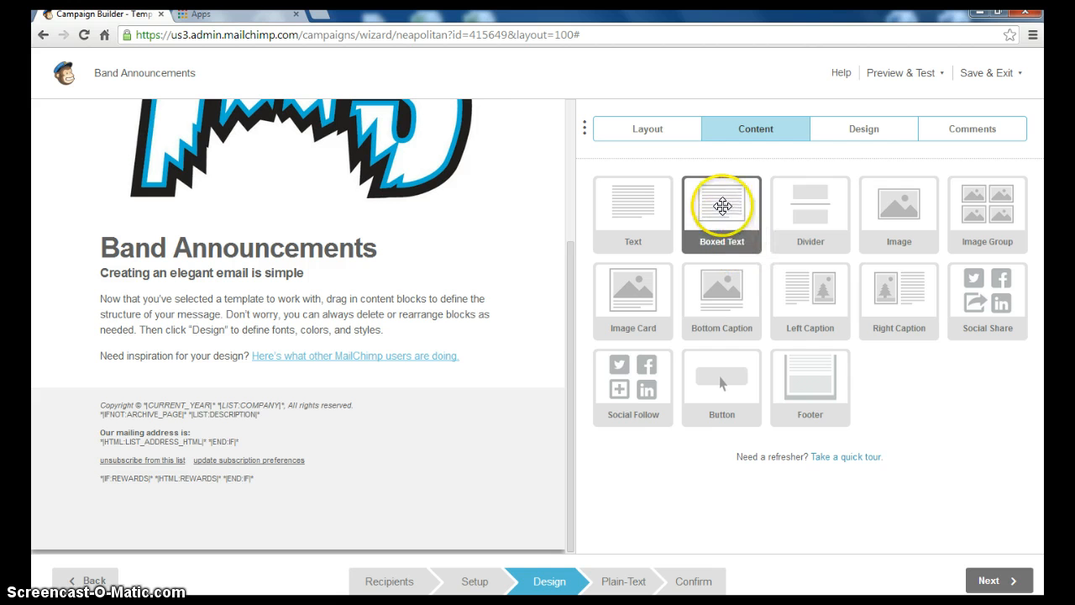
{"action": "left_click_drag", "start_coordinate": [726, 210], "coordinate": [186, 393]}
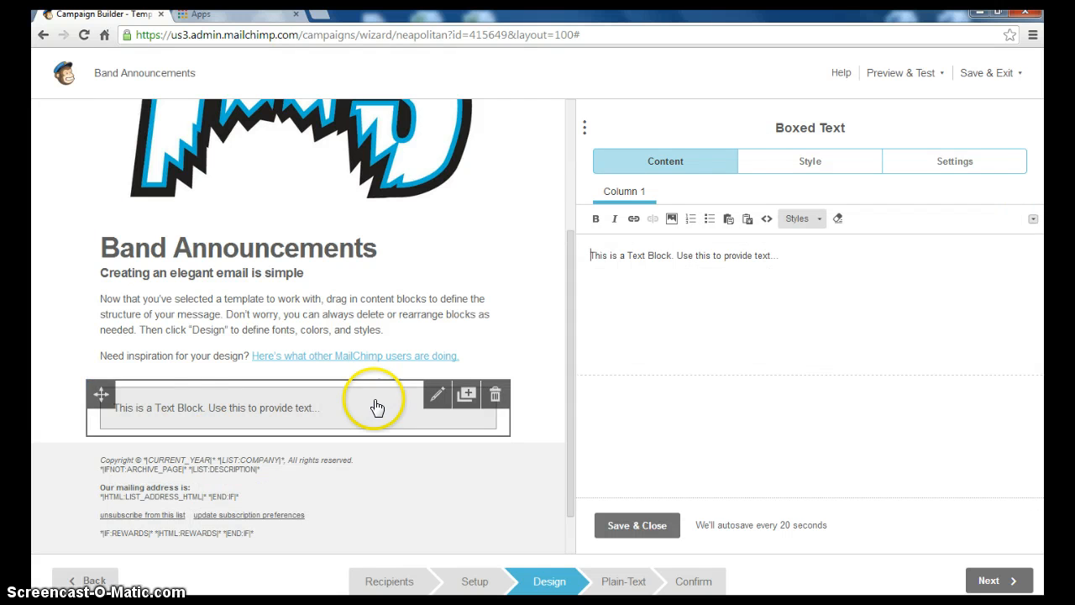
{"action": "left_click_drag", "start_coordinate": [774, 255], "coordinate": [558, 267]}
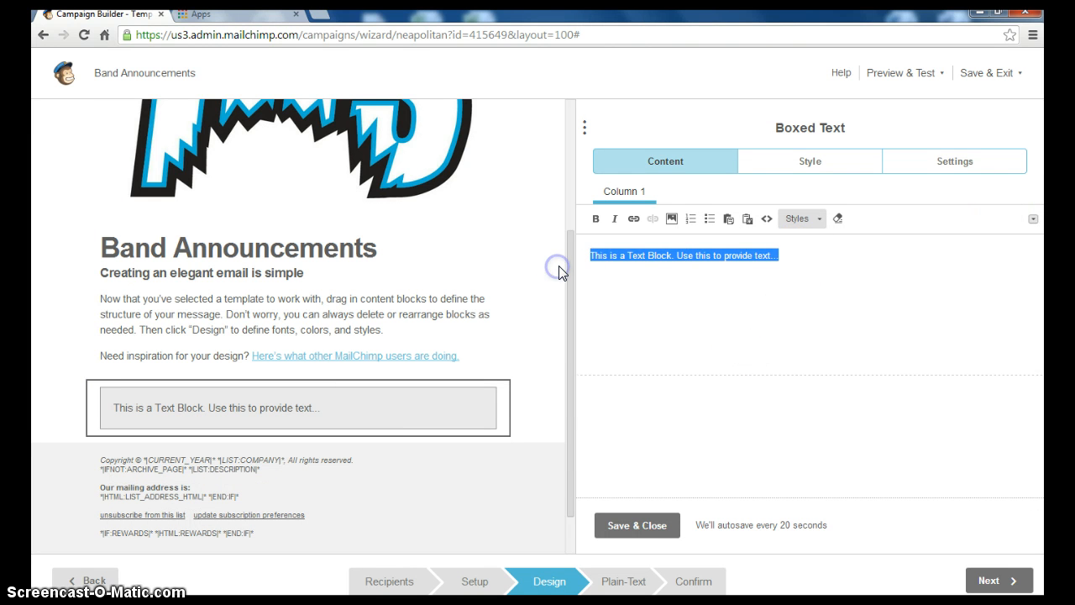
{"action": "type", "text": "Any information here"}
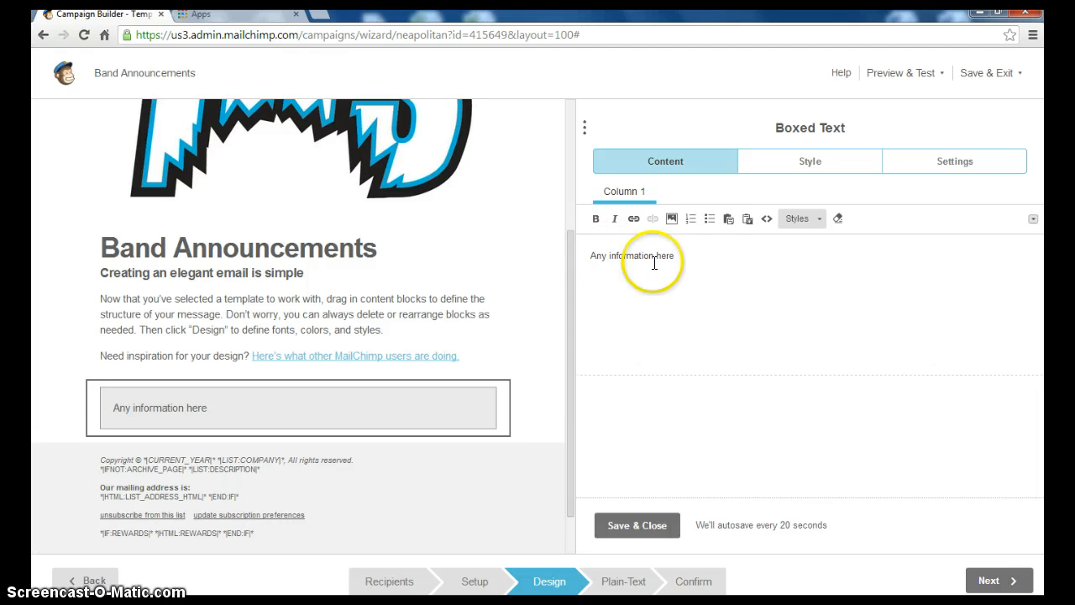
Make the boxed text bold, centred, size 24 Georgia, and save the block
{"action": "left_click", "coordinate": [701, 253]}
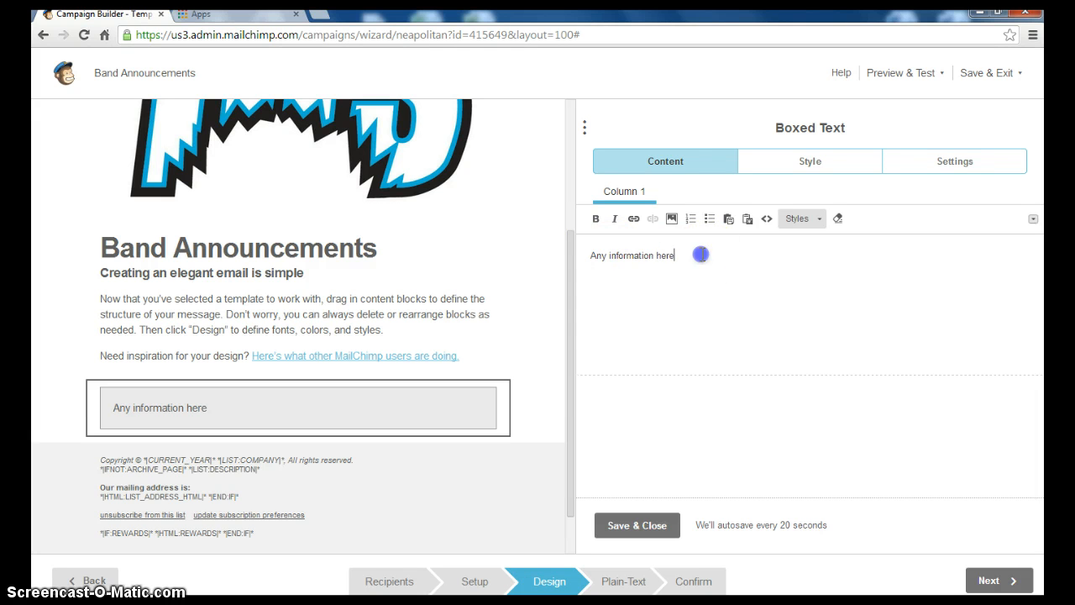
{"action": "left_click", "coordinate": [597, 220]}
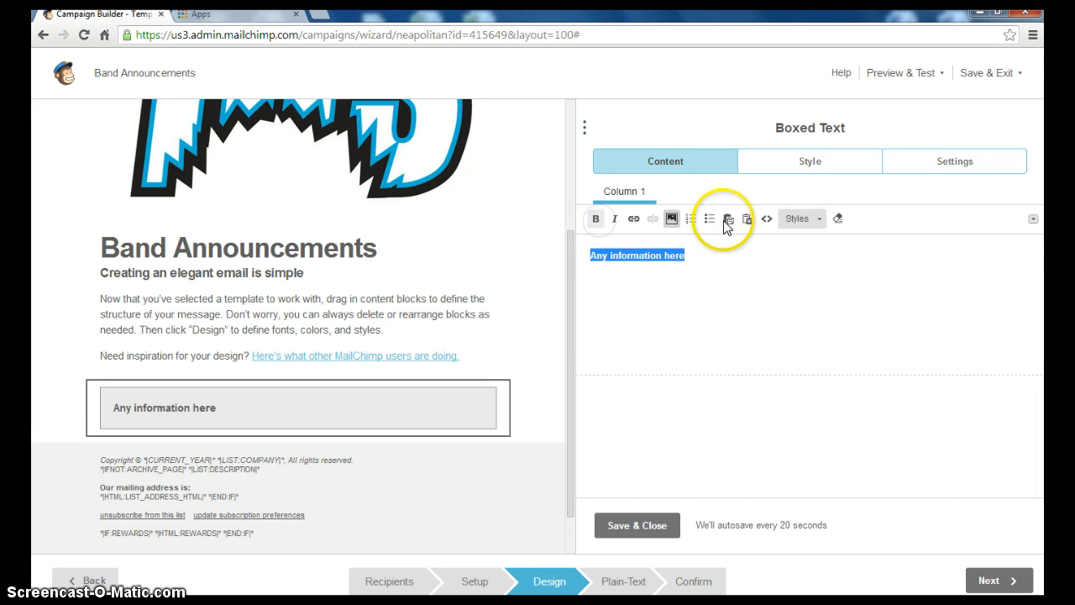
{"action": "left_click", "coordinate": [1033, 220]}
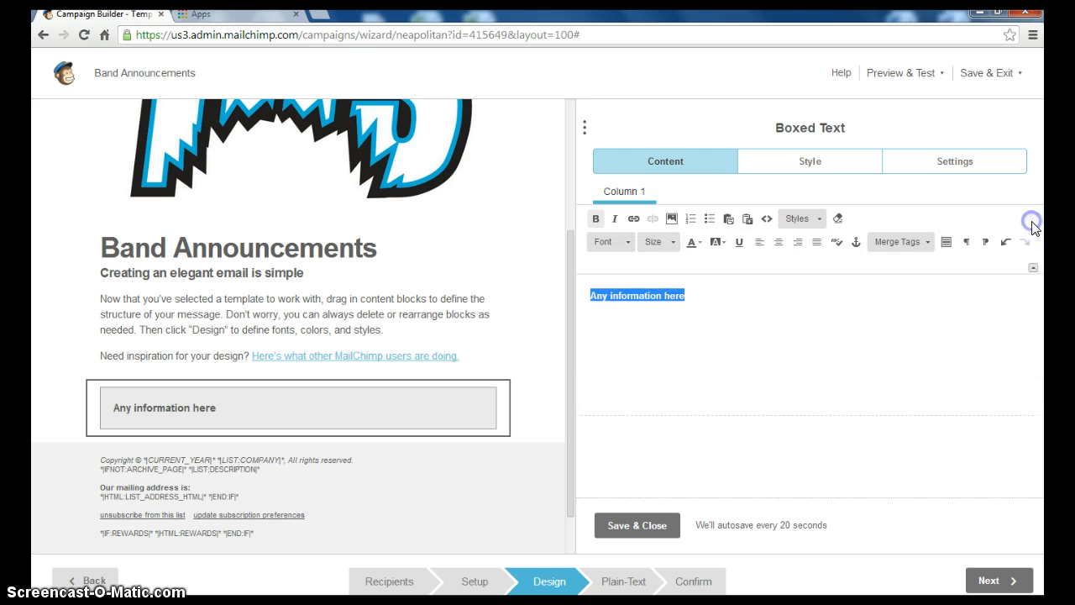
{"action": "left_click", "coordinate": [780, 244]}
{"action": "left_click", "coordinate": [659, 241]}
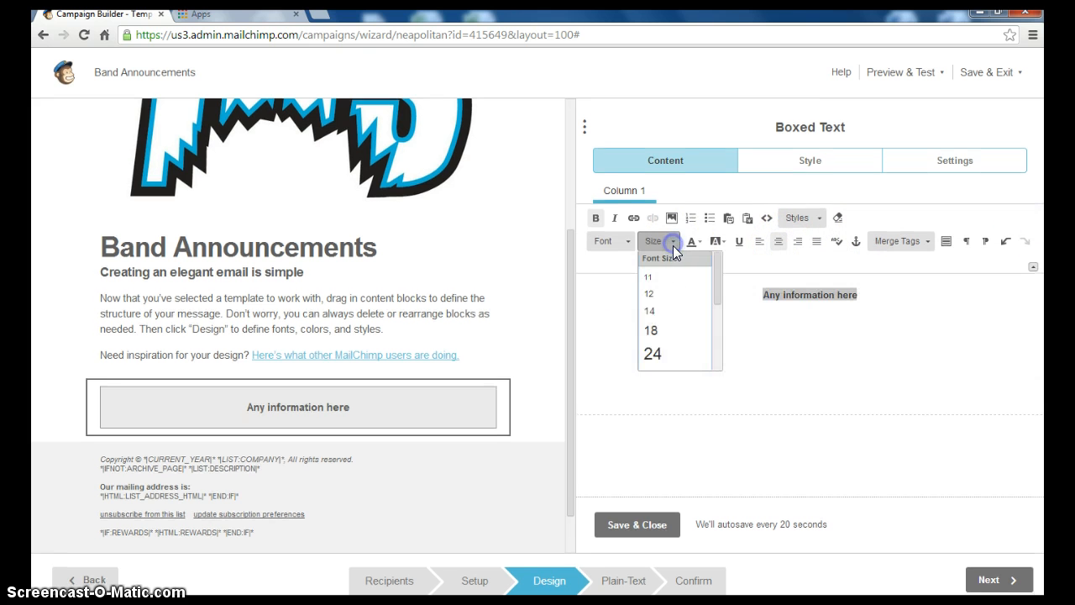
{"action": "left_click", "coordinate": [660, 353]}
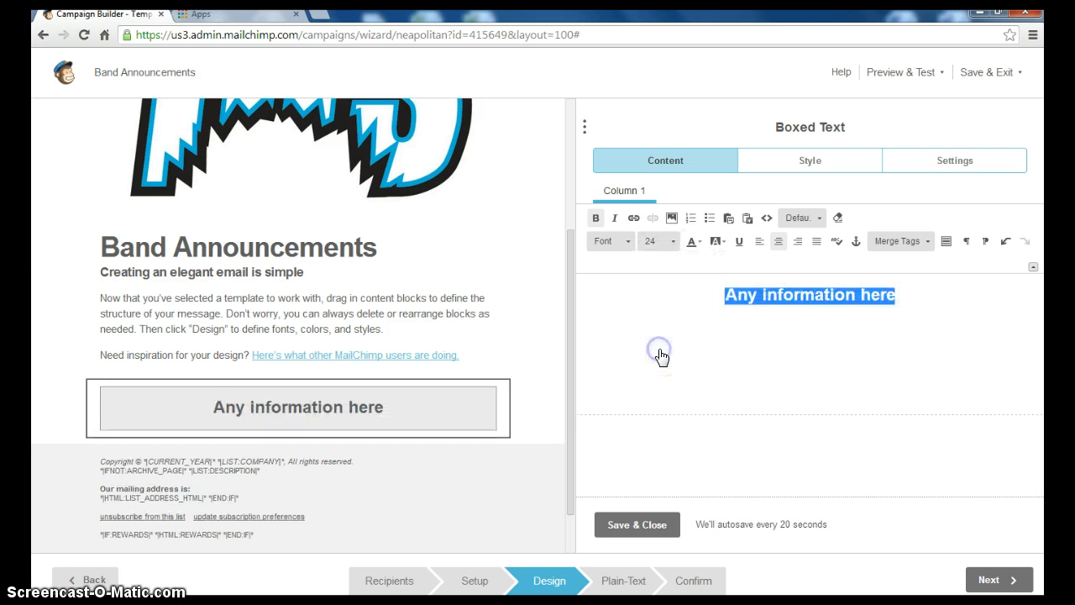
{"action": "left_click", "coordinate": [627, 242]}
{"action": "left_click", "coordinate": [623, 331]}
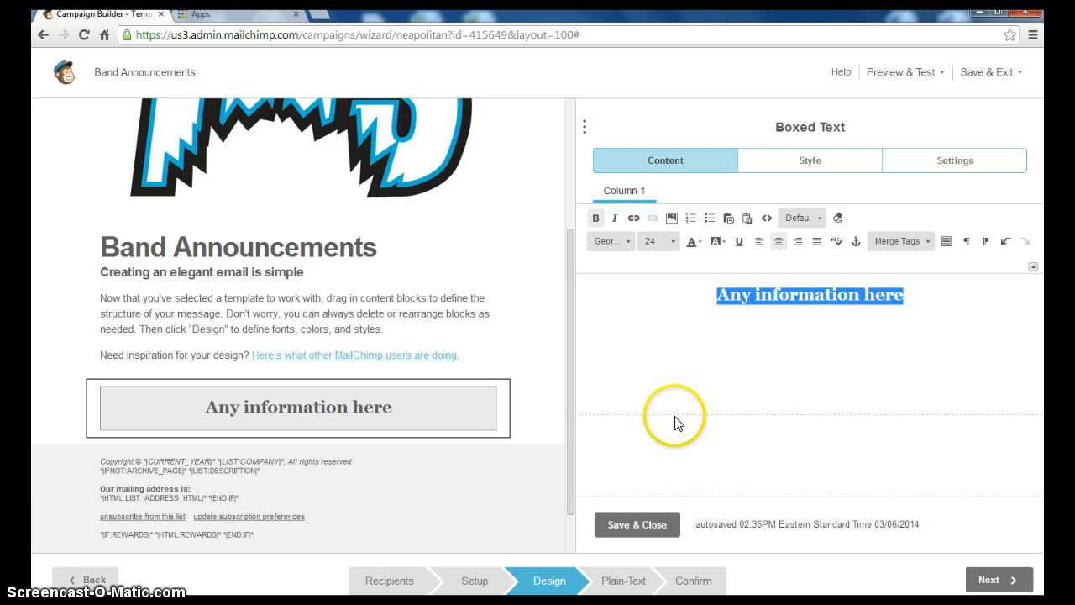
{"action": "left_click", "coordinate": [630, 522]}
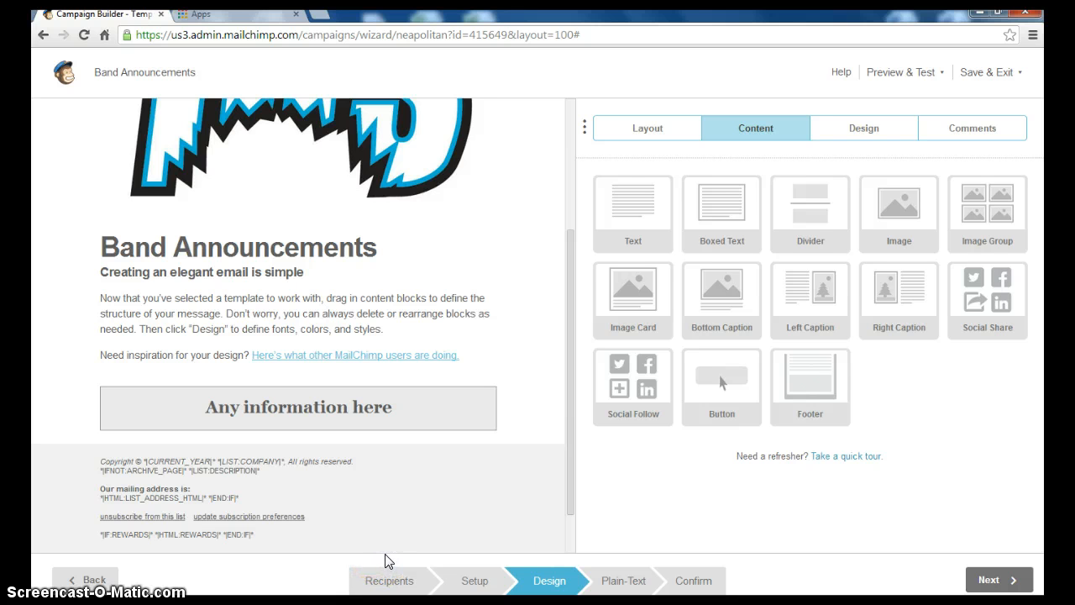
Add a button block above the footer labelled 'Band Schedule'
{"action": "left_click_drag", "start_coordinate": [721, 379], "coordinate": [313, 449]}
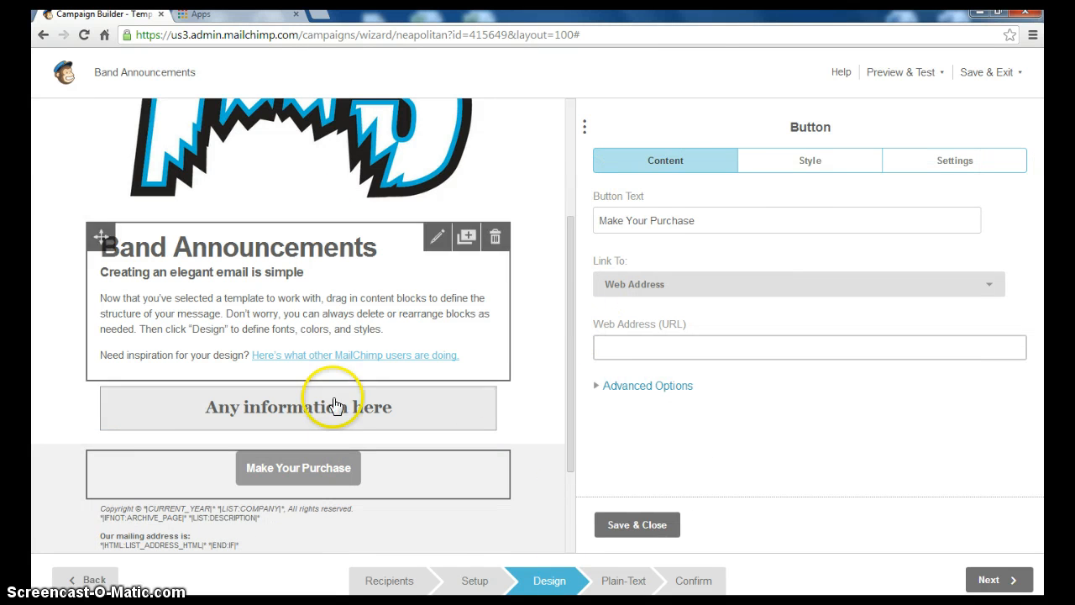
{"action": "left_click_drag", "start_coordinate": [731, 220], "coordinate": [618, 221]}
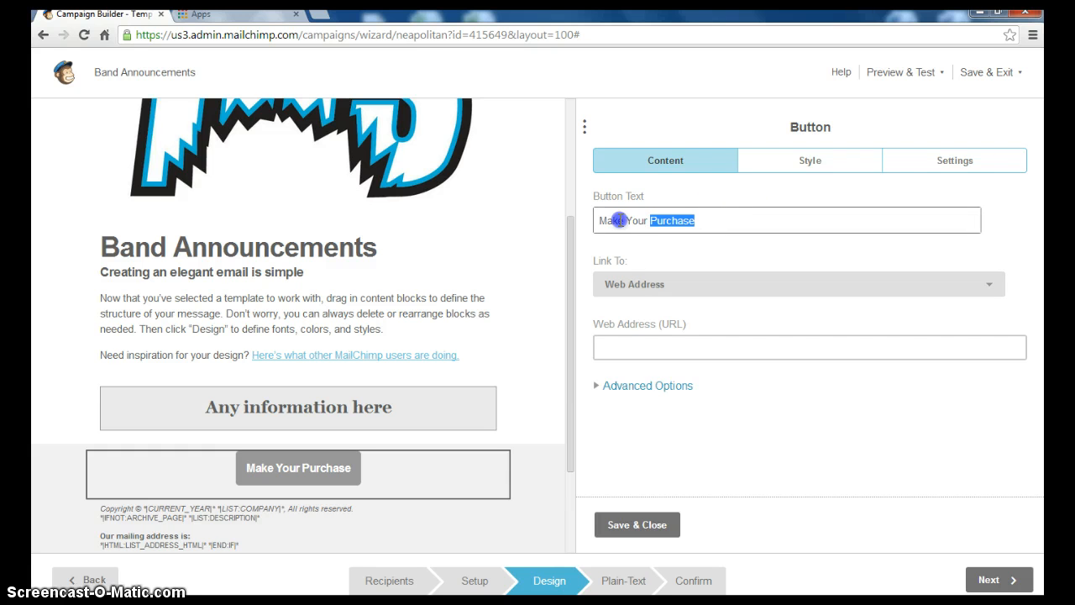
{"action": "type", "text": "Band Schedule"}
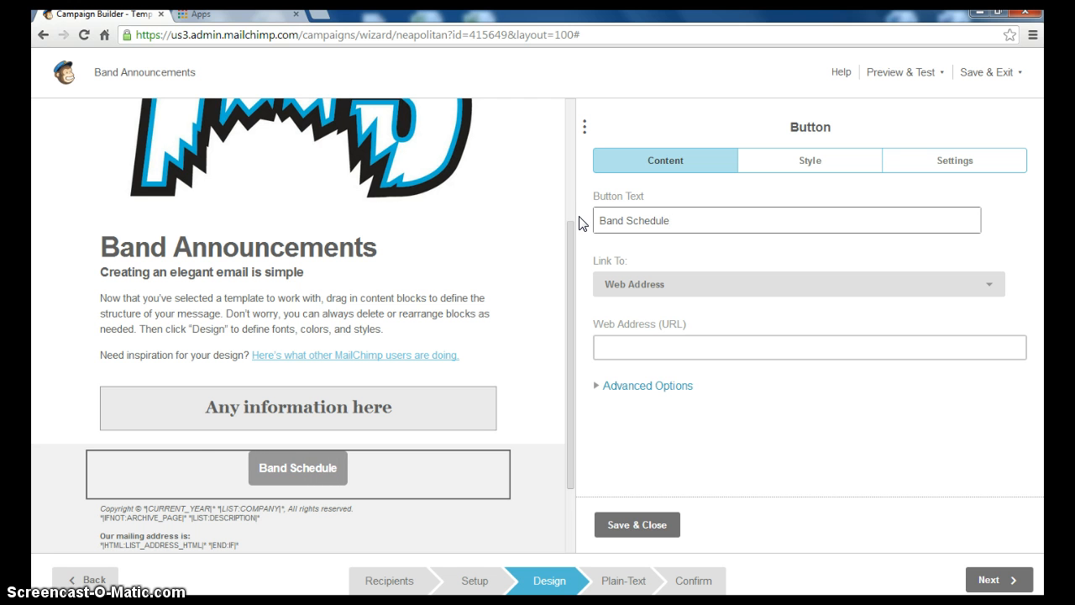
Link the button to the uploaded Team_Sales_7.xlsx file and save it
{"action": "left_click", "coordinate": [991, 286]}
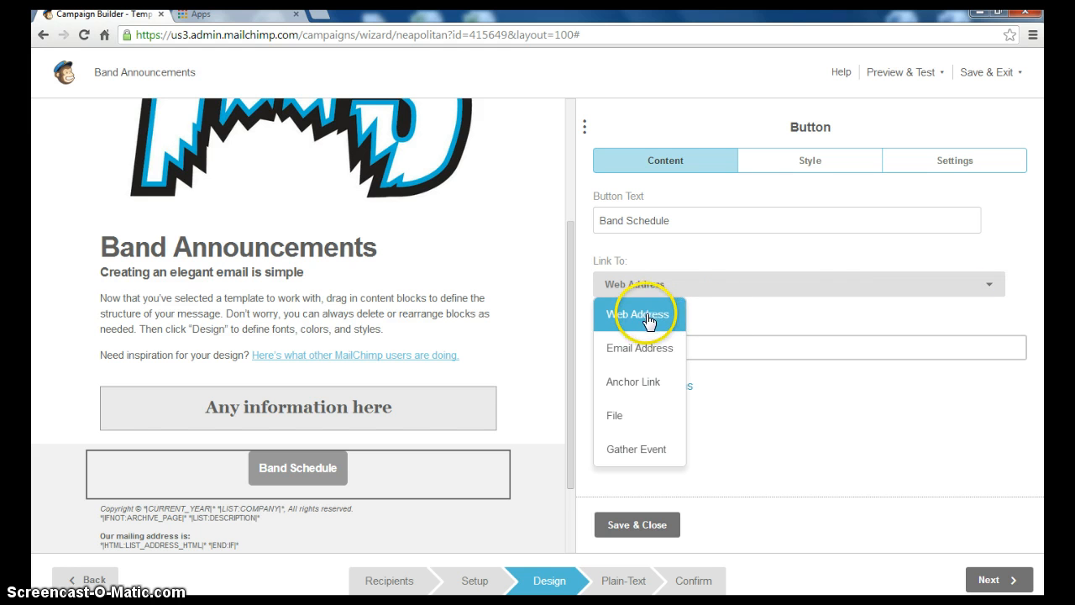
{"action": "left_click", "coordinate": [619, 414]}
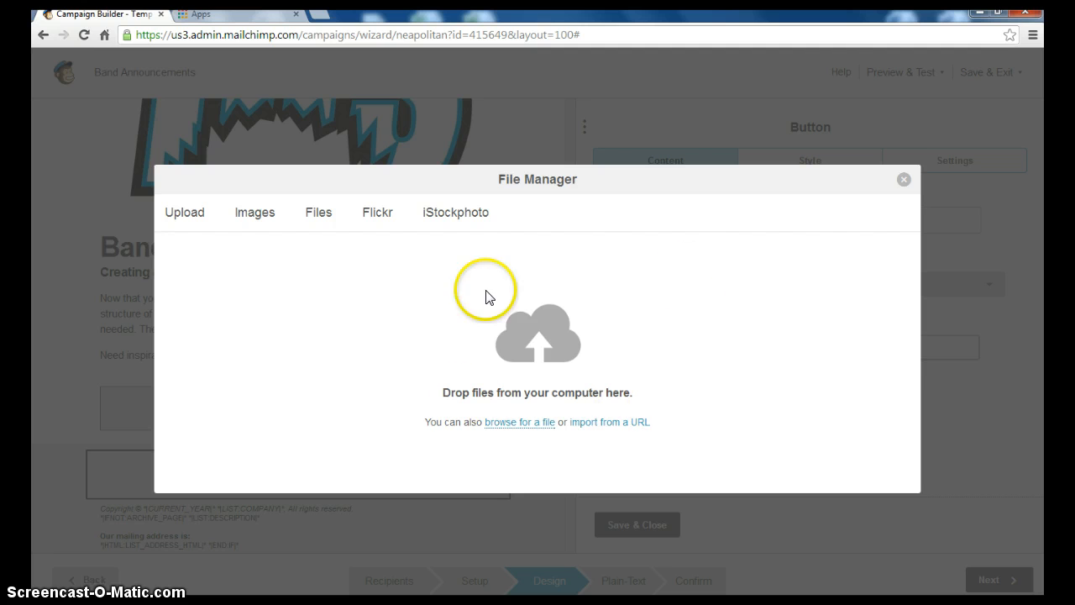
{"action": "left_click", "coordinate": [529, 422]}
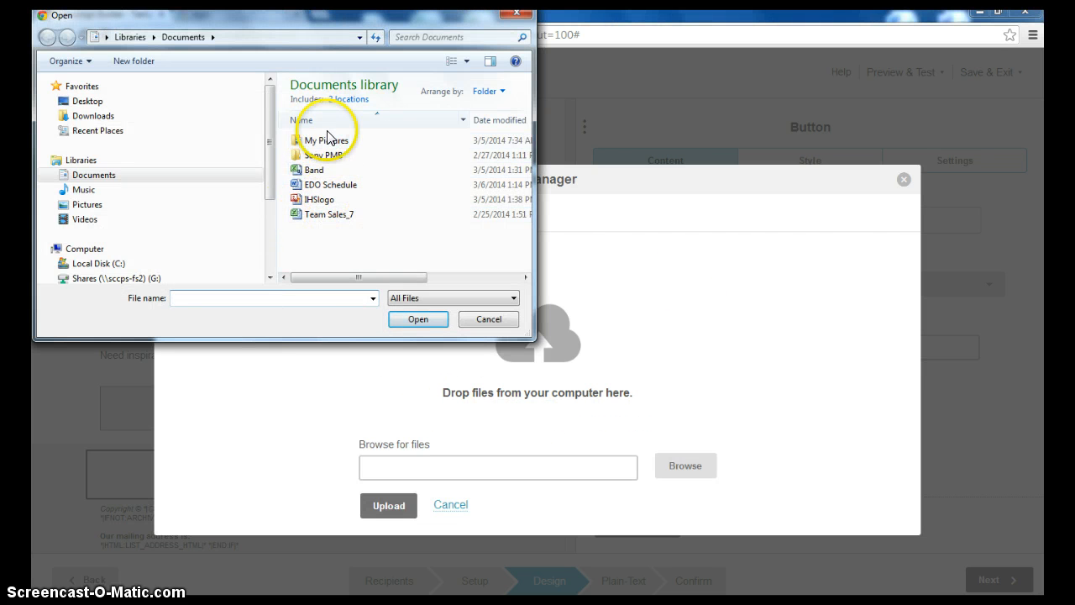
{"action": "left_click", "coordinate": [326, 216]}
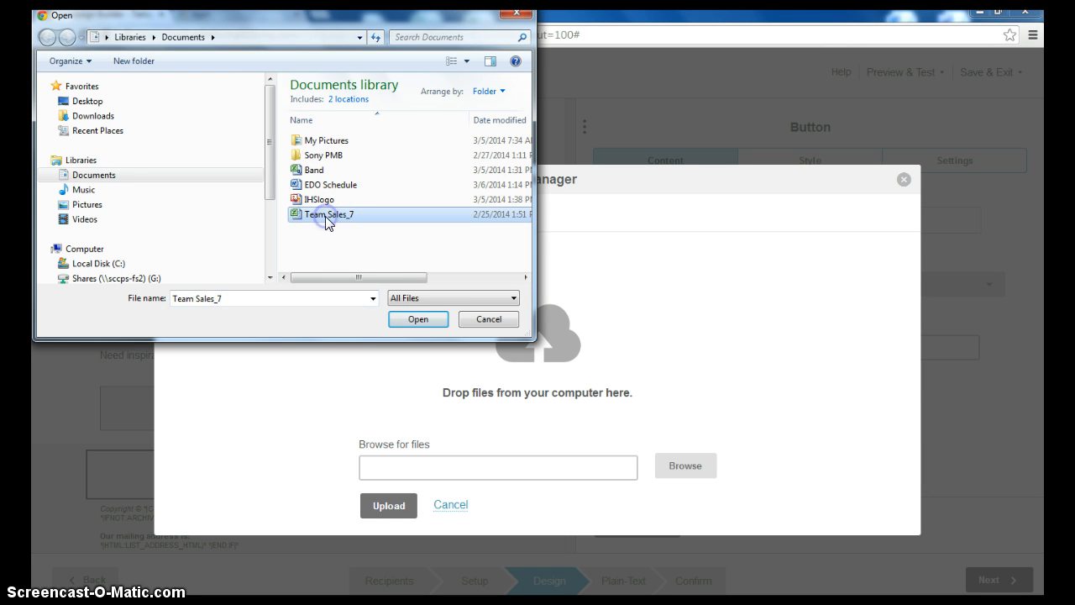
{"action": "left_click", "coordinate": [395, 324]}
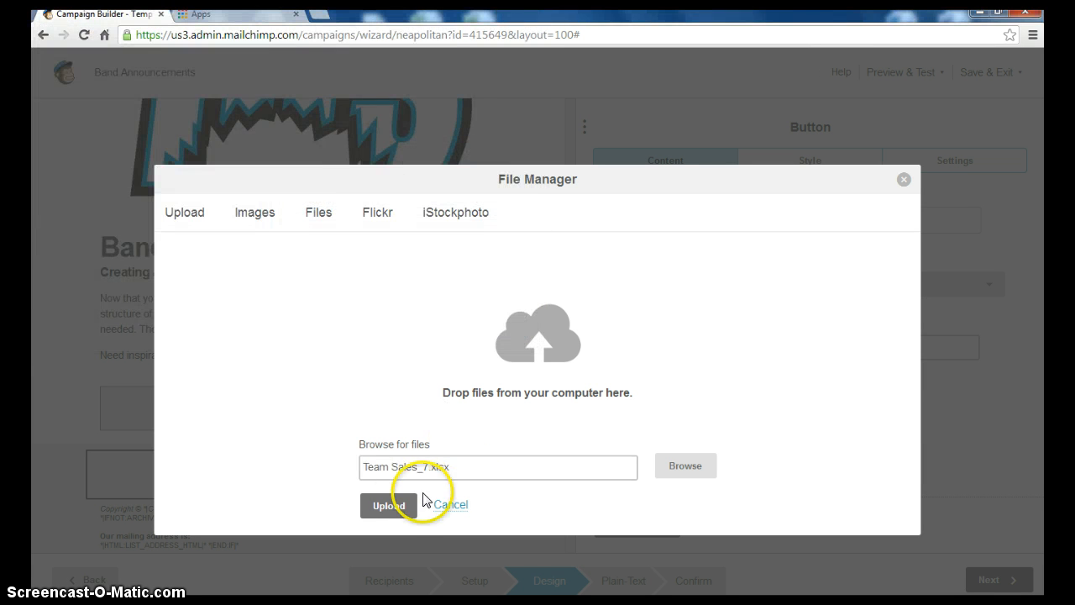
{"action": "left_click", "coordinate": [399, 514]}
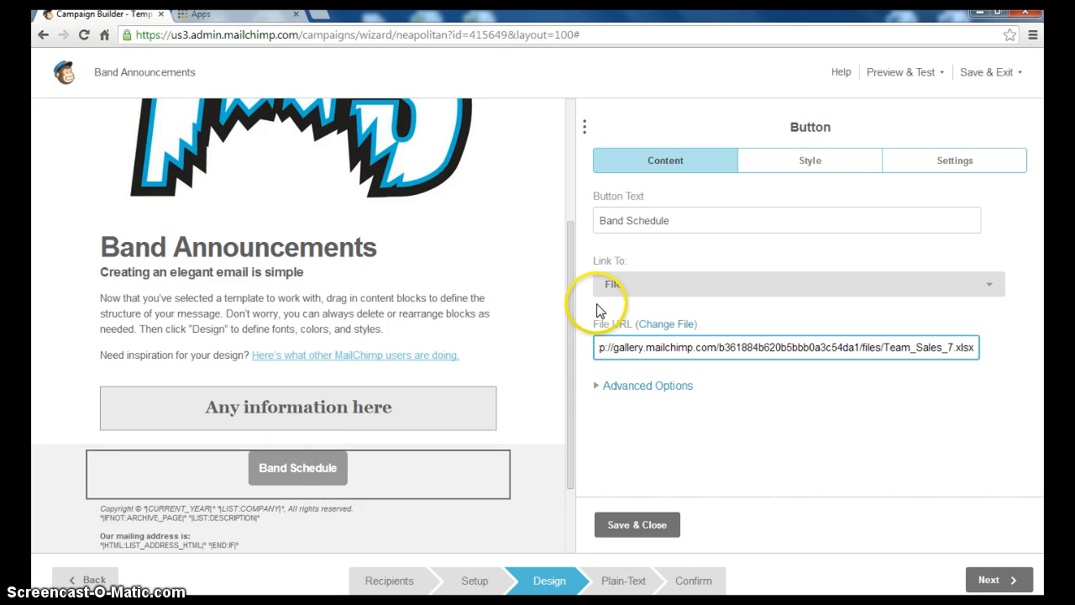
{"action": "left_click", "coordinate": [621, 525]}
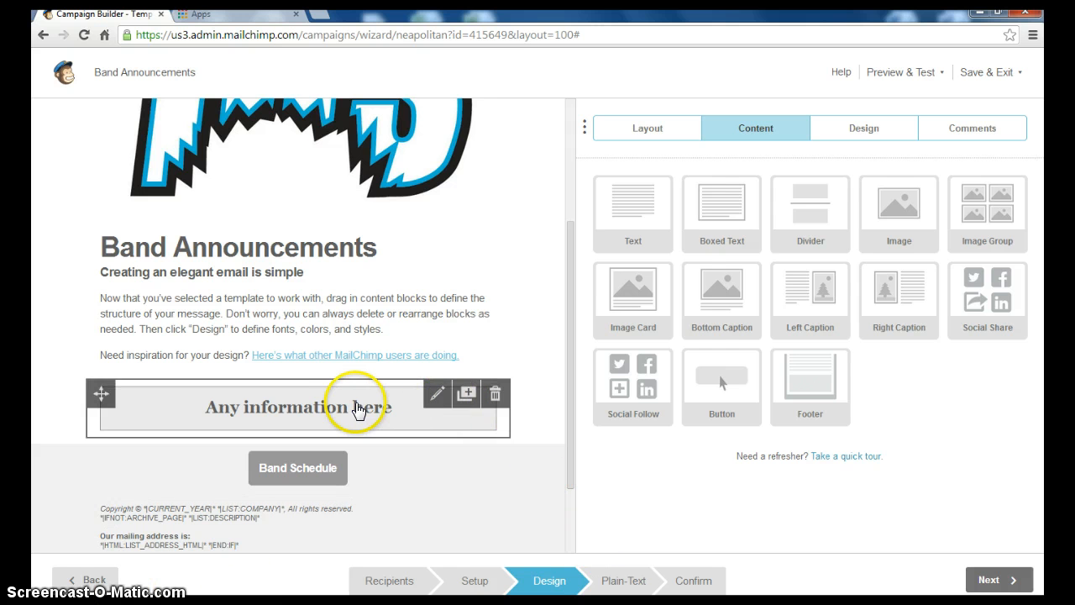
Set the boxed text background to teal #22c5c5 and save the block
{"action": "left_click", "coordinate": [401, 417]}
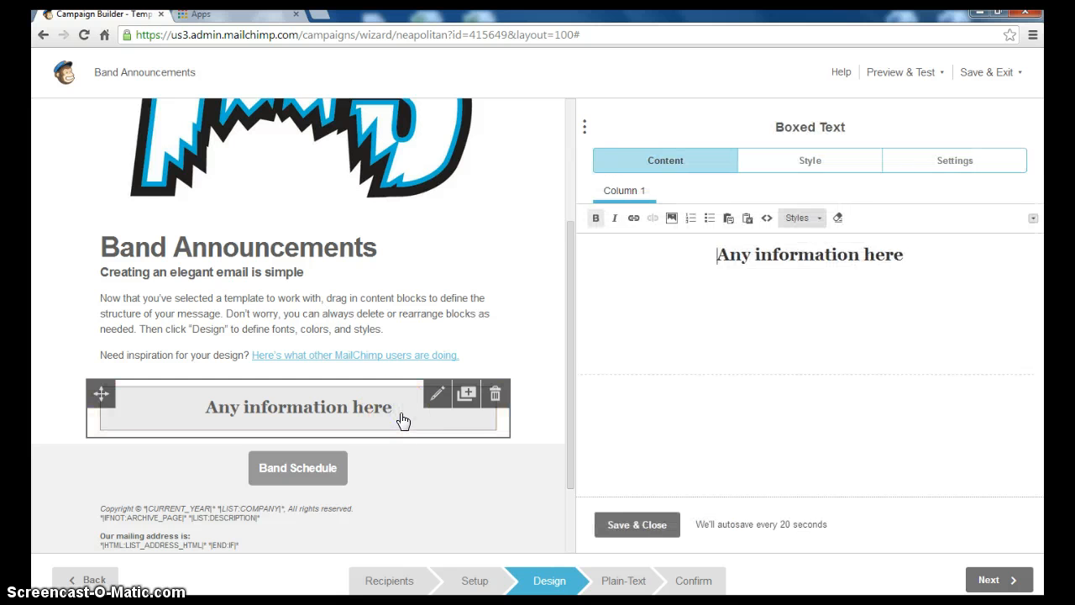
{"action": "left_click", "coordinate": [832, 165]}
{"action": "left_click_drag", "start_coordinate": [1036, 240], "coordinate": [1035, 417]}
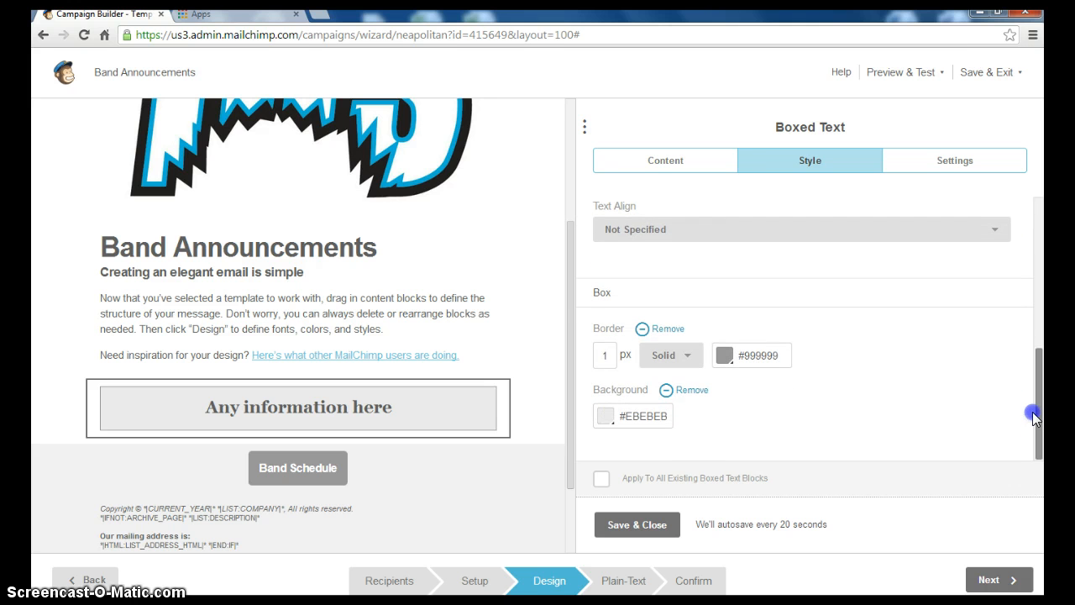
{"action": "left_click", "coordinate": [641, 417]}
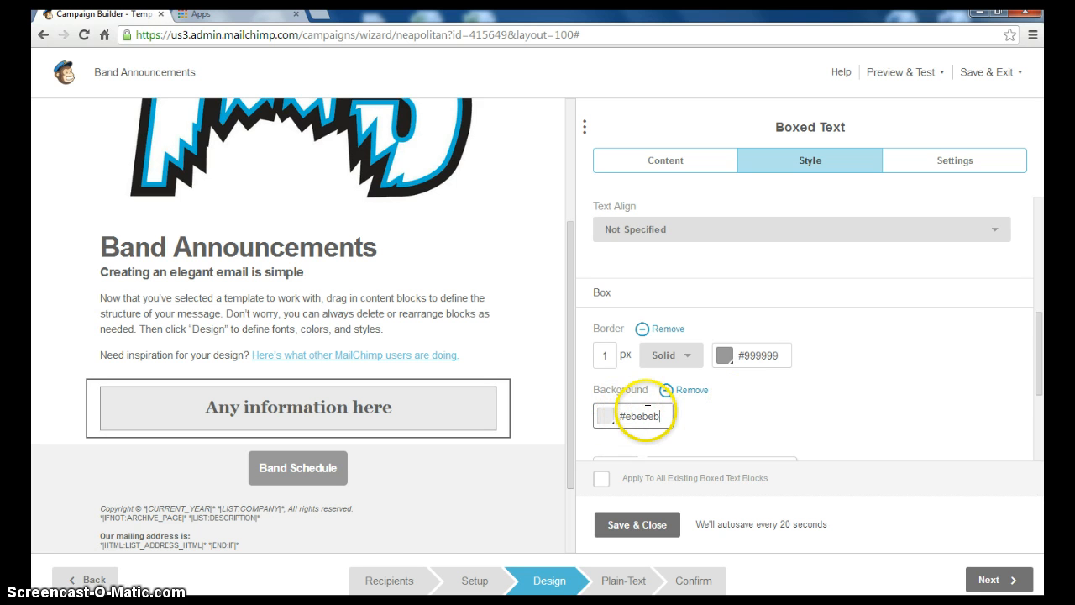
{"action": "left_click_drag", "start_coordinate": [1036, 353], "coordinate": [1035, 430]}
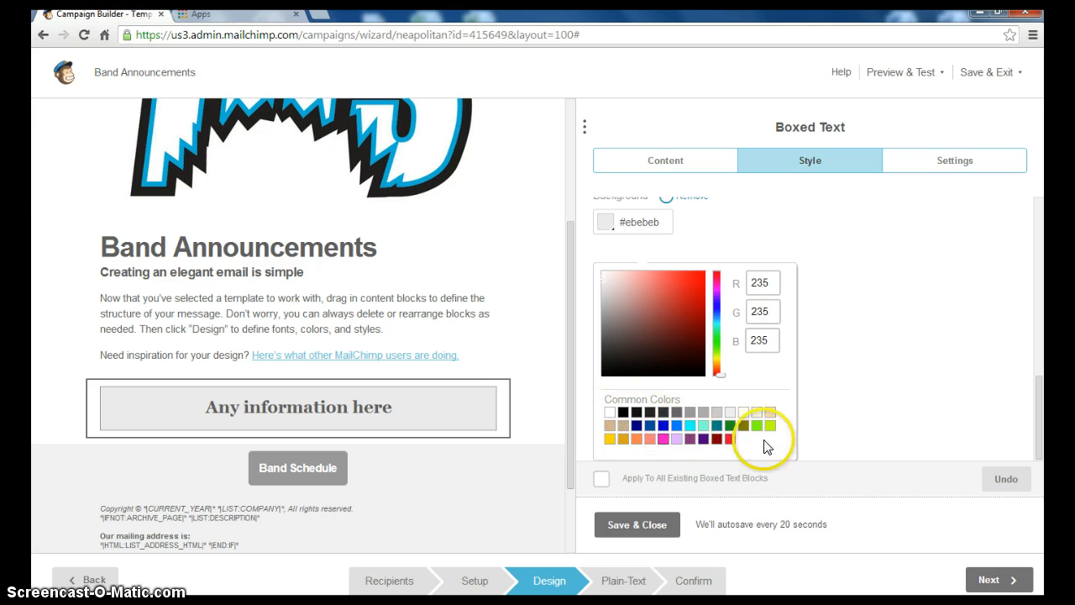
{"action": "left_click", "coordinate": [693, 427]}
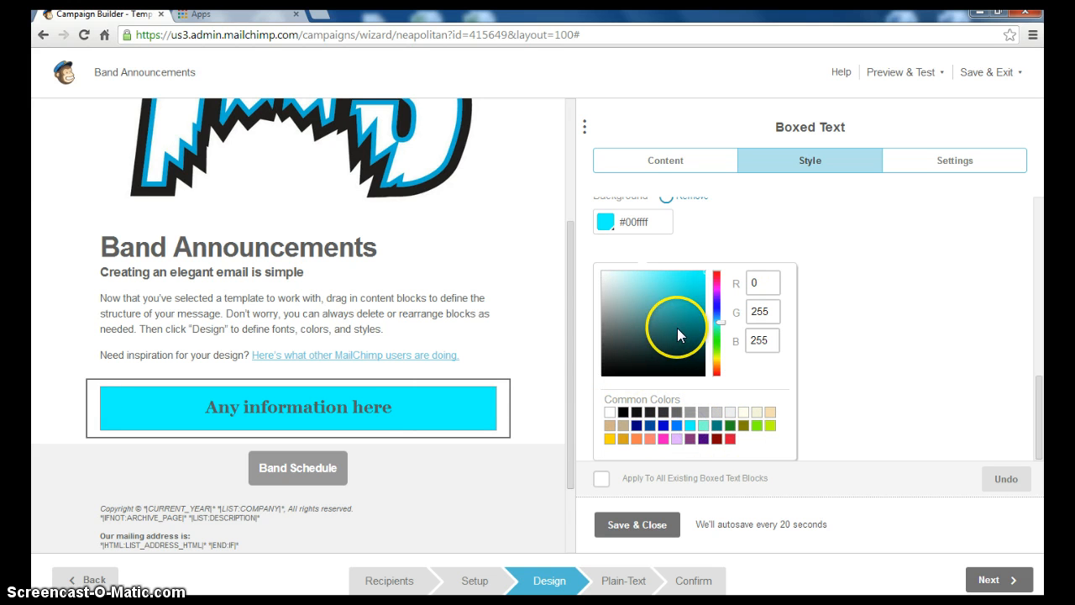
{"action": "left_click_drag", "start_coordinate": [678, 328], "coordinate": [677, 308]}
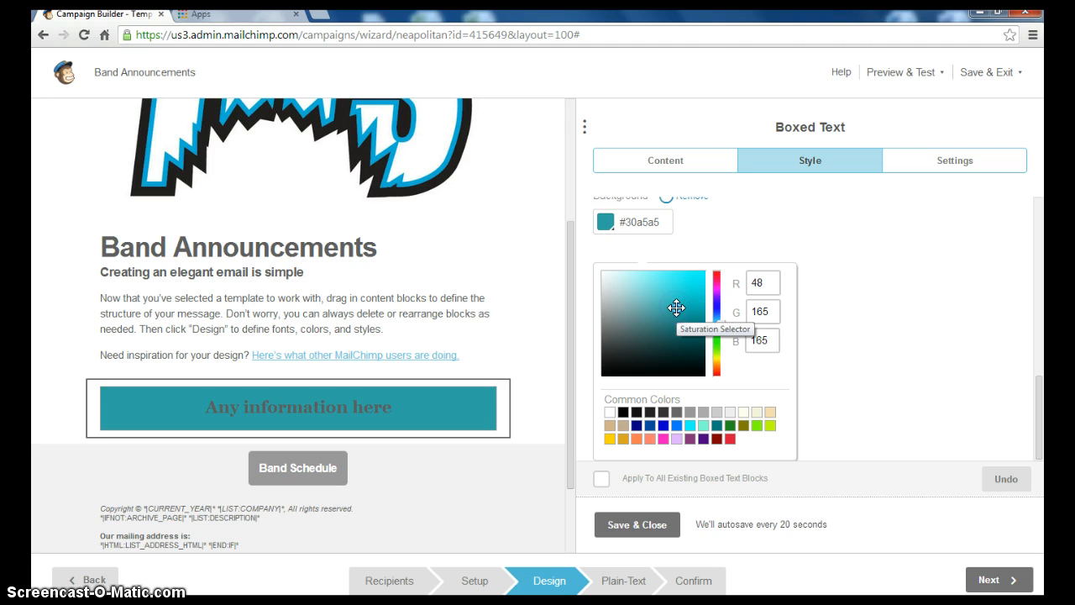
{"action": "left_click", "coordinate": [683, 300]}
{"action": "left_click", "coordinate": [689, 295]}
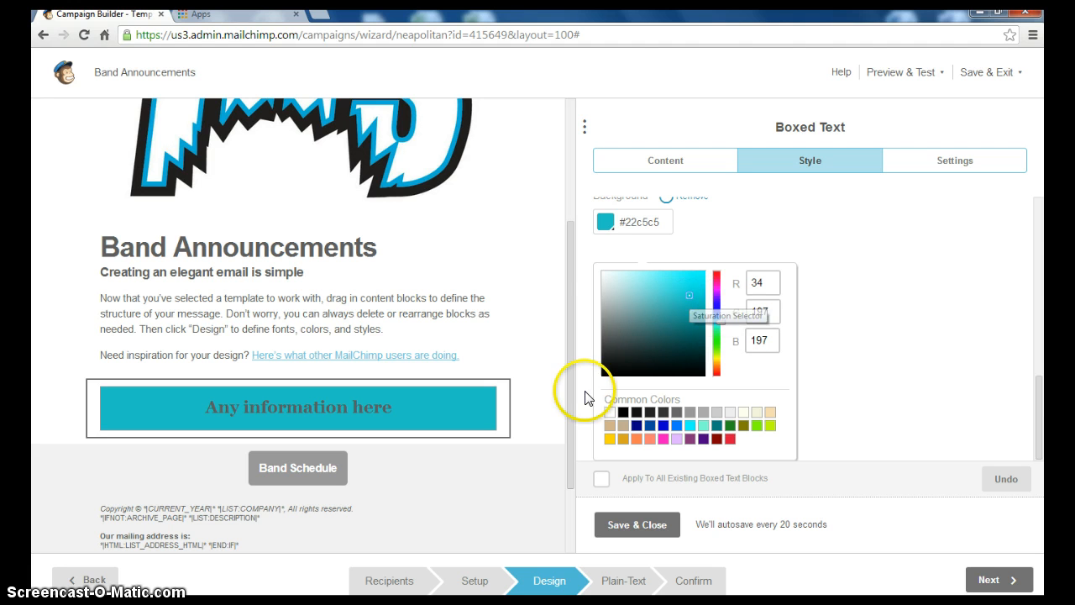
{"action": "left_click", "coordinate": [642, 523]}
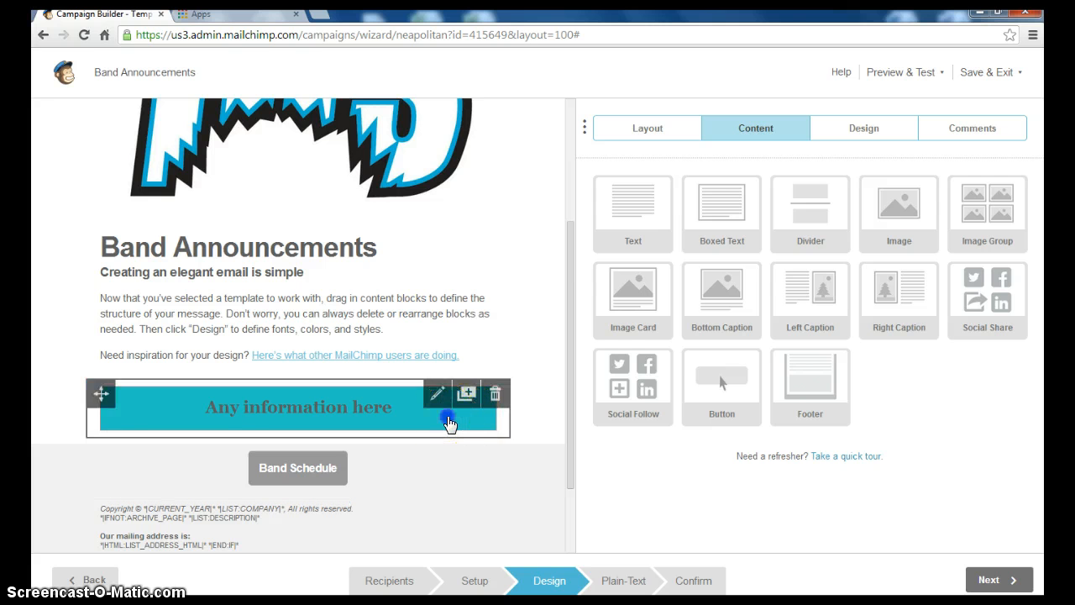
Reopen the box's style settings and select the 22c5c5 colour code for copying
{"action": "left_click", "coordinate": [449, 424]}
{"action": "left_click", "coordinate": [807, 161]}
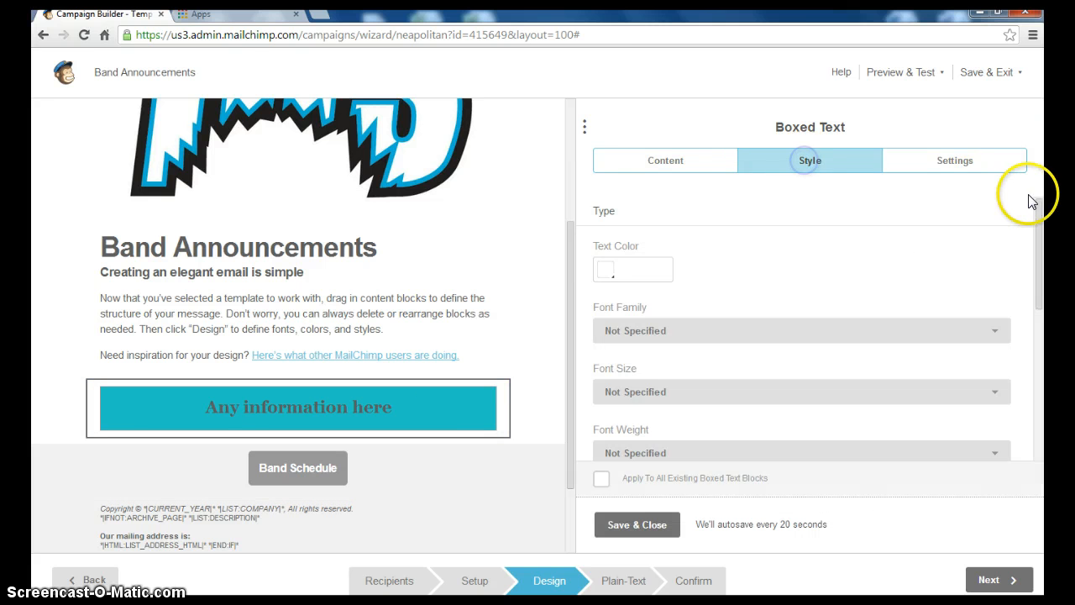
{"action": "left_click_drag", "start_coordinate": [1037, 225], "coordinate": [994, 436]}
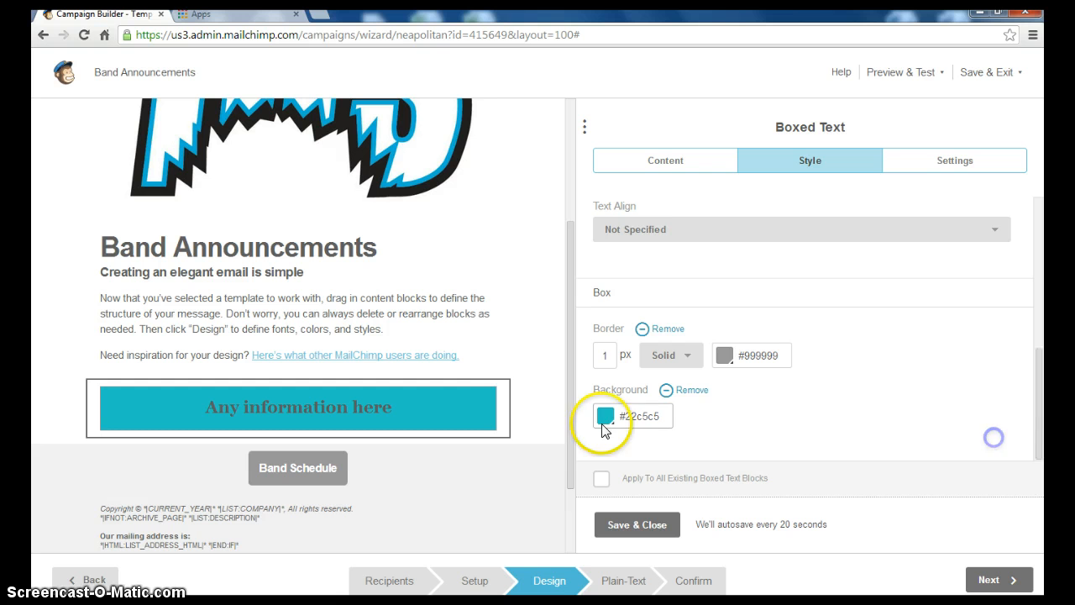
{"action": "left_click", "coordinate": [651, 415]}
{"action": "double_click", "coordinate": [658, 415]}
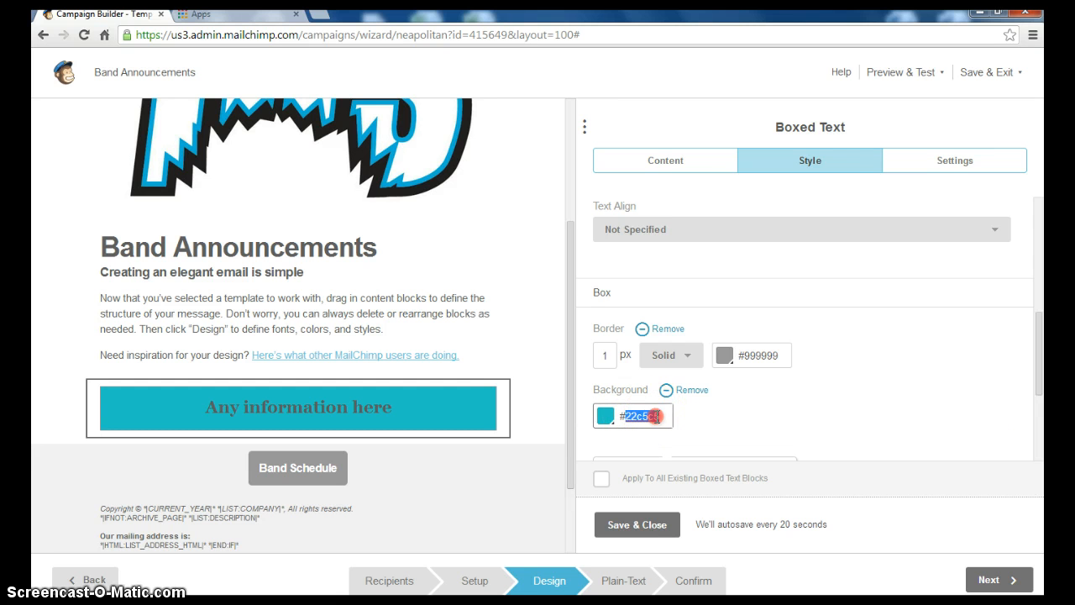
{"action": "right_click", "coordinate": [655, 415]}
Paste teal #22c5c5 as the Band Schedule button background, then advance to the Plain-Text step
{"action": "left_click", "coordinate": [706, 234]}
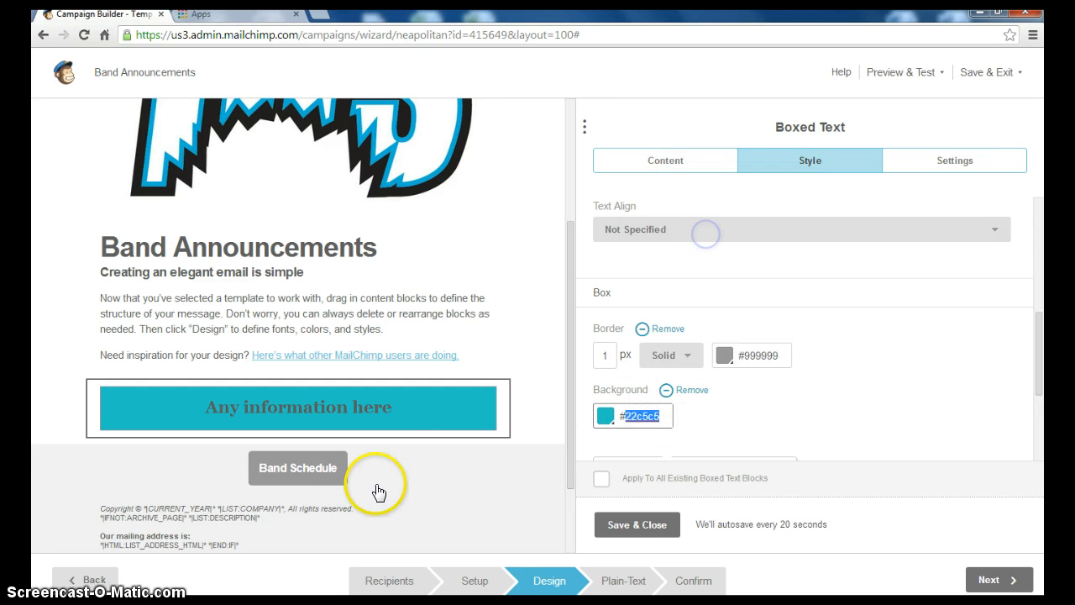
{"action": "left_click", "coordinate": [334, 479]}
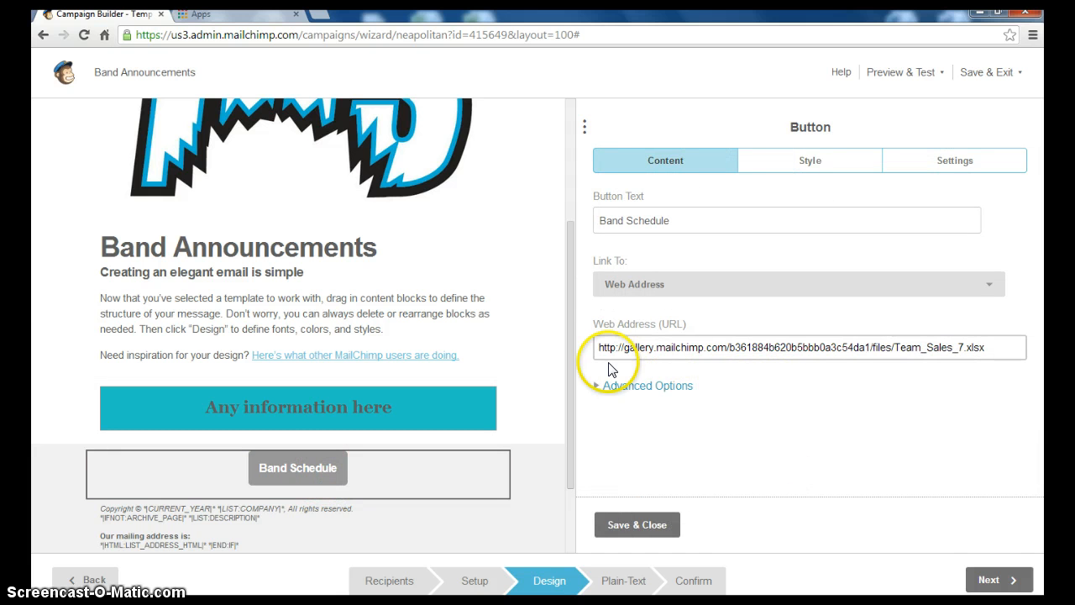
{"action": "left_click", "coordinate": [810, 168]}
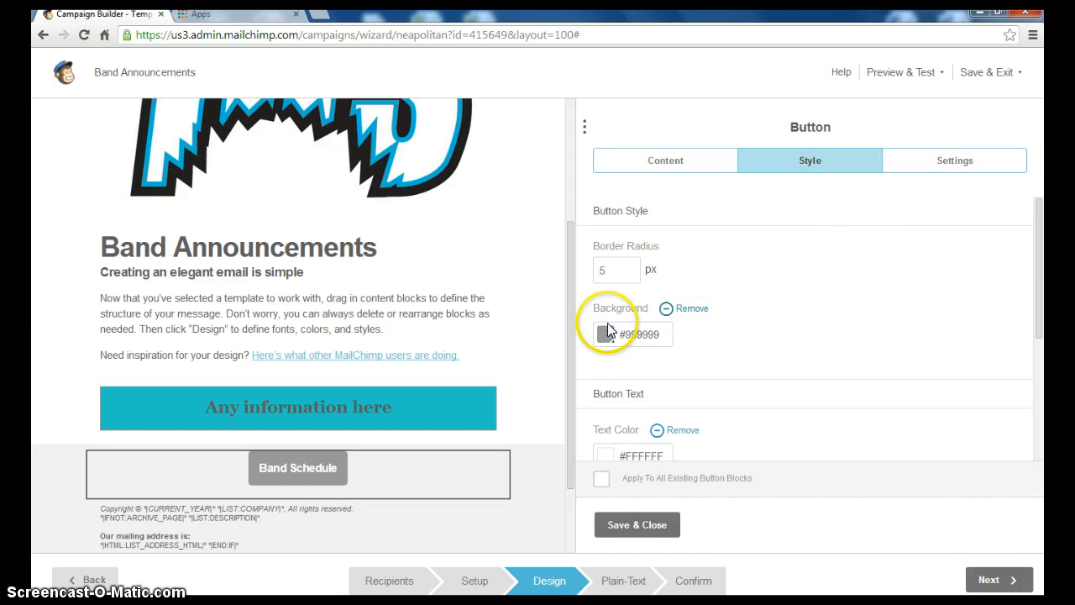
{"action": "left_click", "coordinate": [661, 334]}
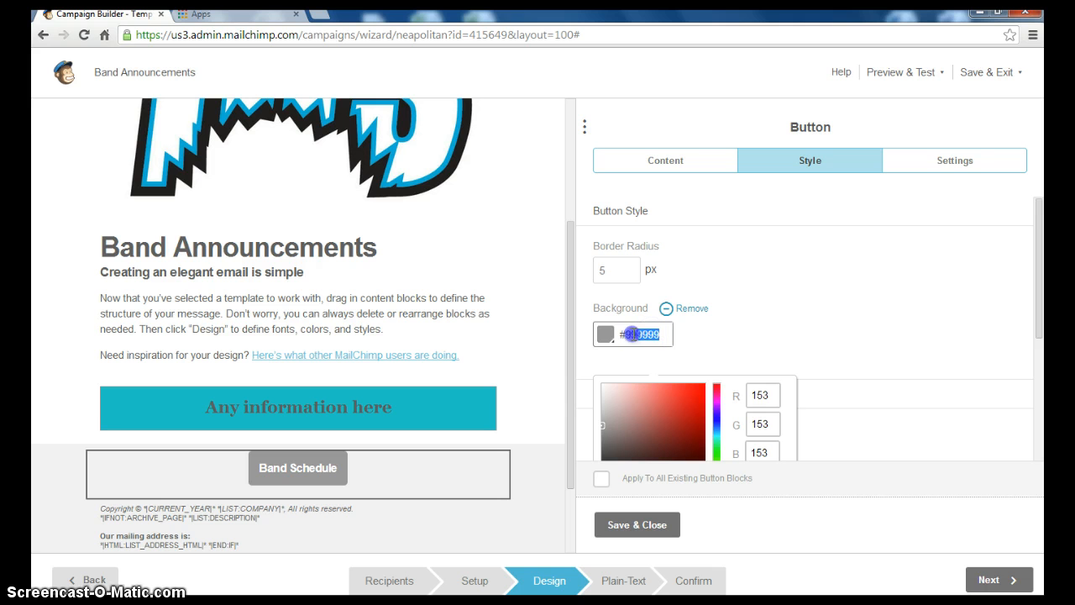
{"action": "right_click", "coordinate": [645, 334]}
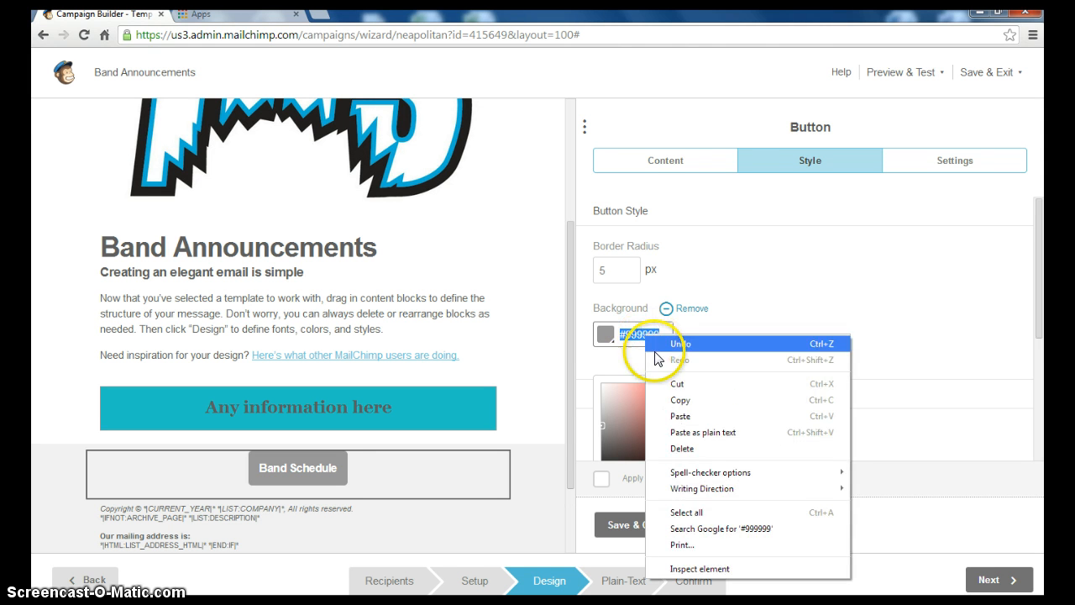
{"action": "left_click", "coordinate": [681, 412]}
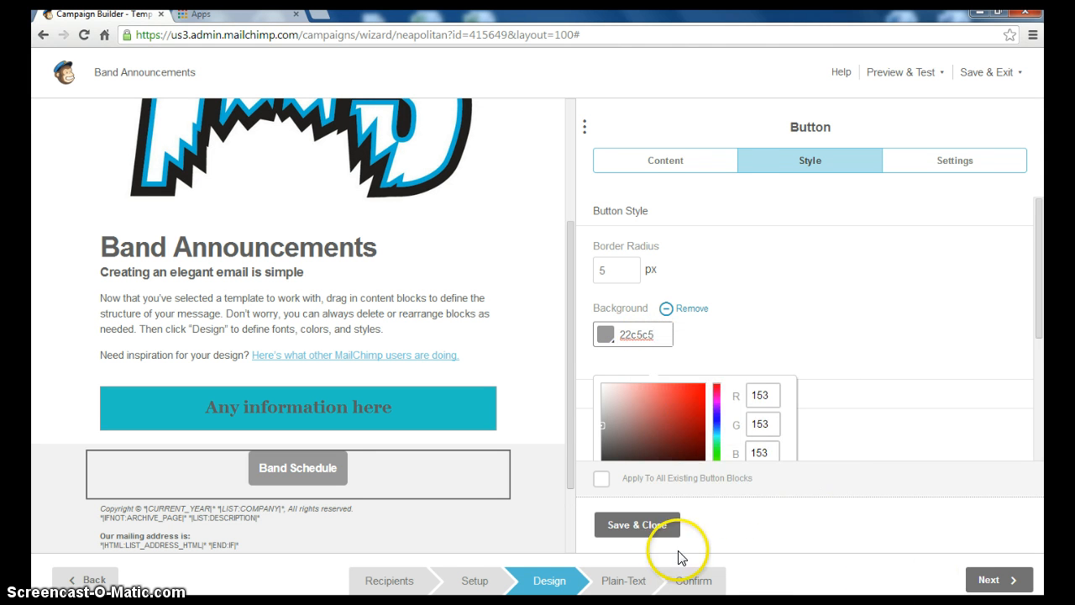
{"action": "left_click", "coordinate": [647, 524]}
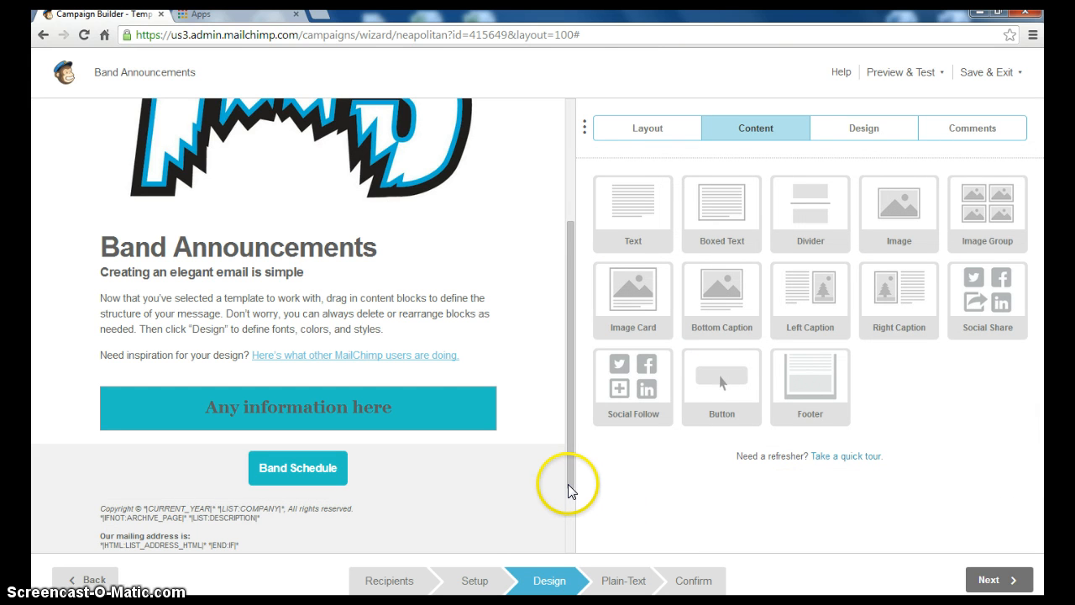
{"action": "scroll", "coordinate": [298, 326], "scroll_direction": "up", "scroll_amount": 1}
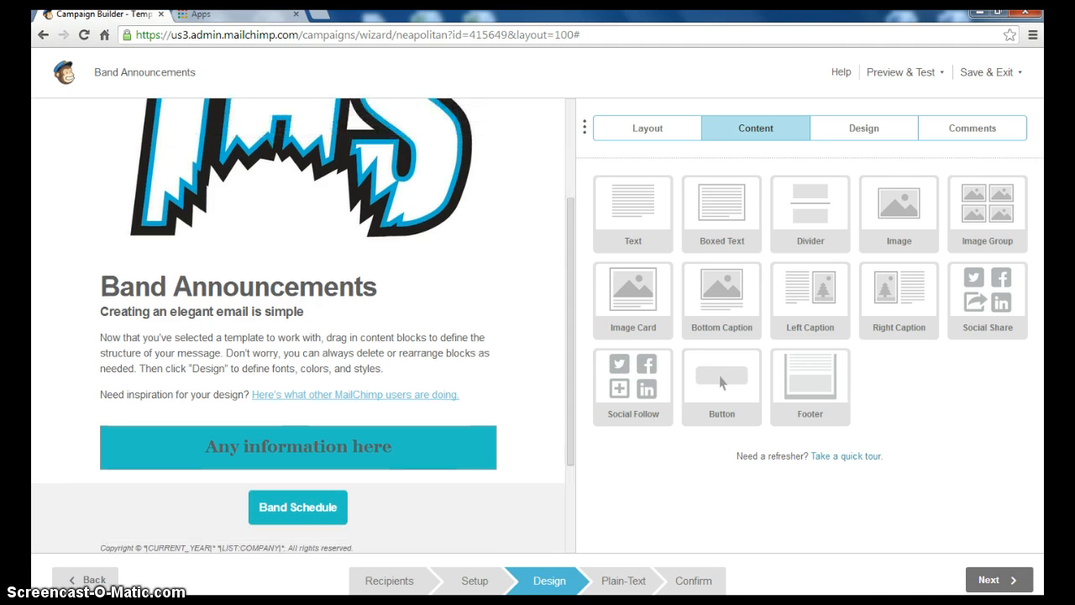
{"action": "left_click", "coordinate": [995, 582]}
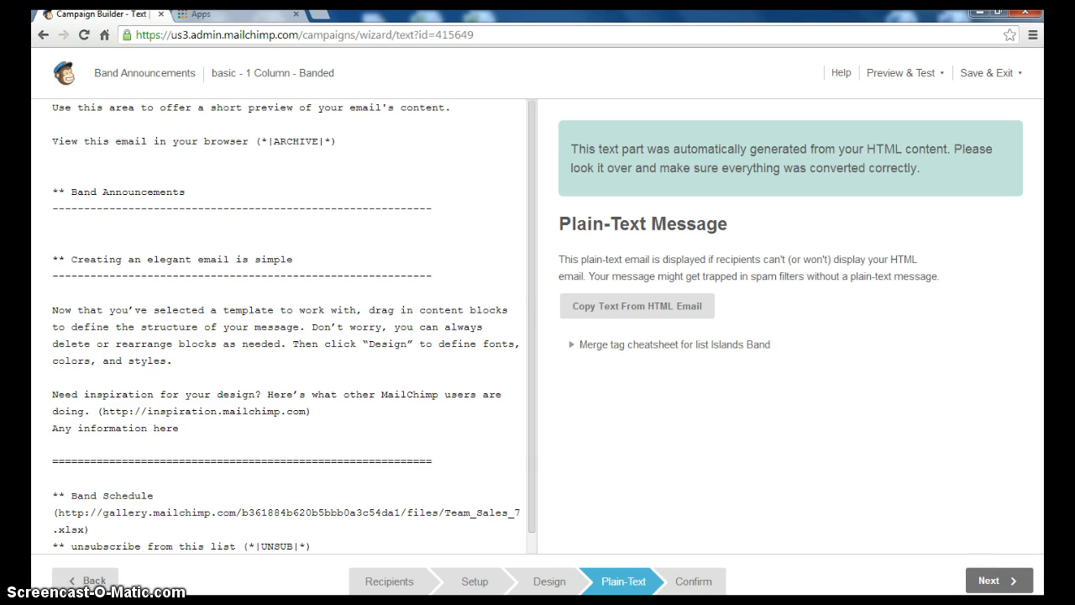
Resolve the unverified reply address in the pre-send check and start sending to Islands Band
{"action": "left_click", "coordinate": [1005, 584]}
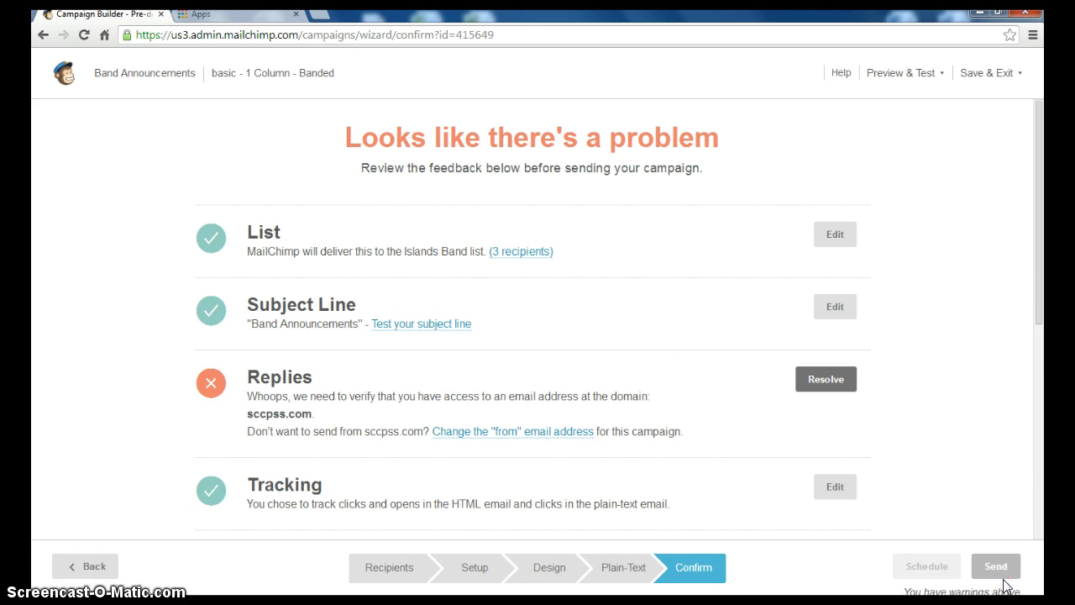
{"action": "mouse_move", "coordinate": [1042, 238]}
{"action": "left_mouse_down"}
{"action": "mouse_move", "coordinate": [1041, 266]}
{"action": "mouse_move", "coordinate": [1036, 252]}
{"action": "left_mouse_up"}
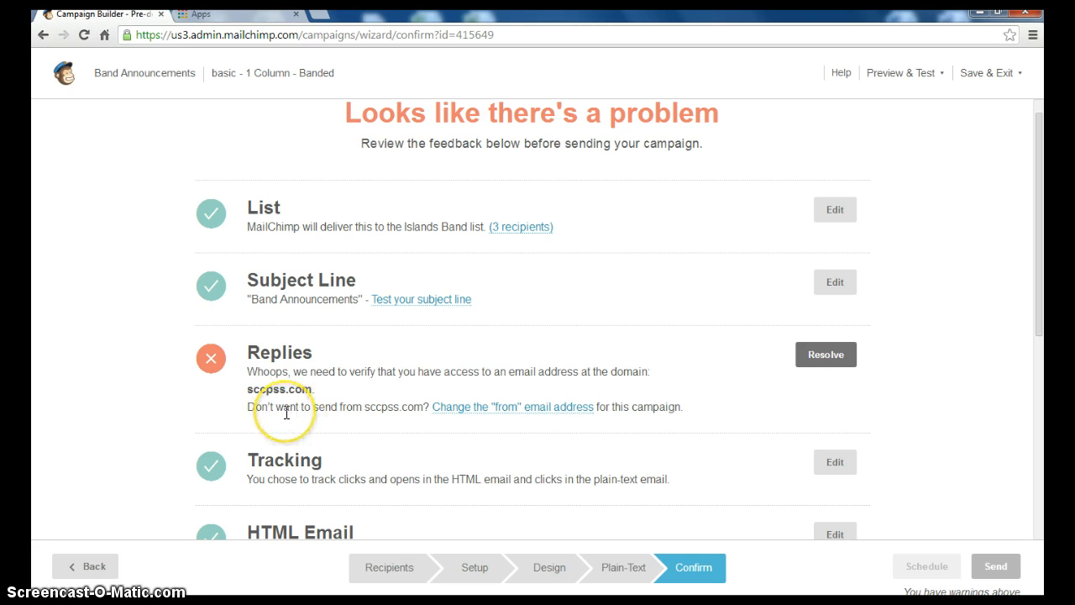
{"action": "left_click", "coordinate": [819, 360]}
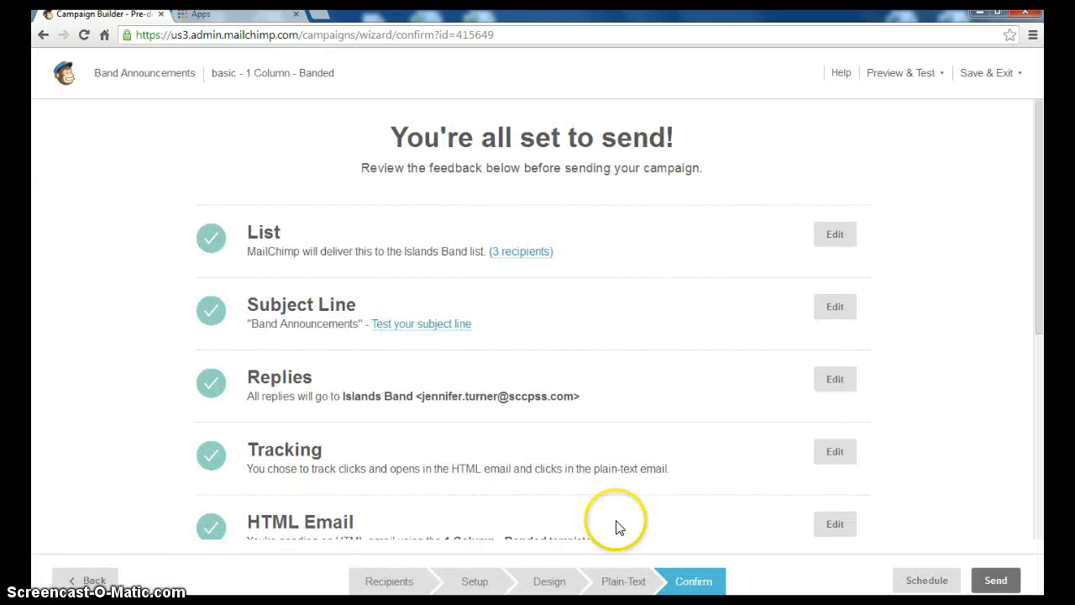
{"action": "left_click_drag", "start_coordinate": [1040, 293], "coordinate": [1030, 504]}
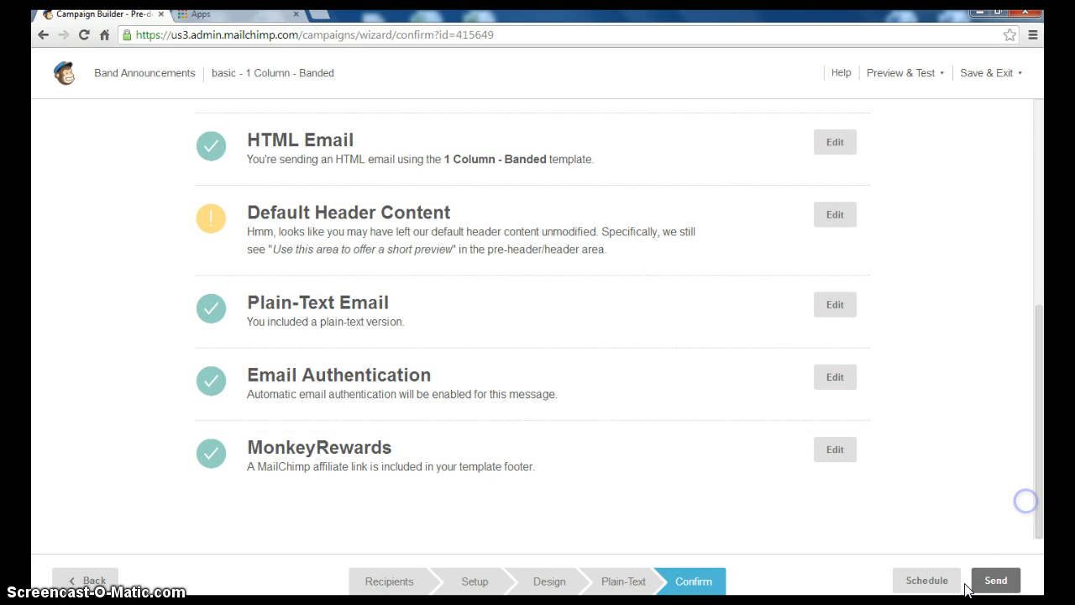
{"action": "left_click", "coordinate": [1000, 582]}
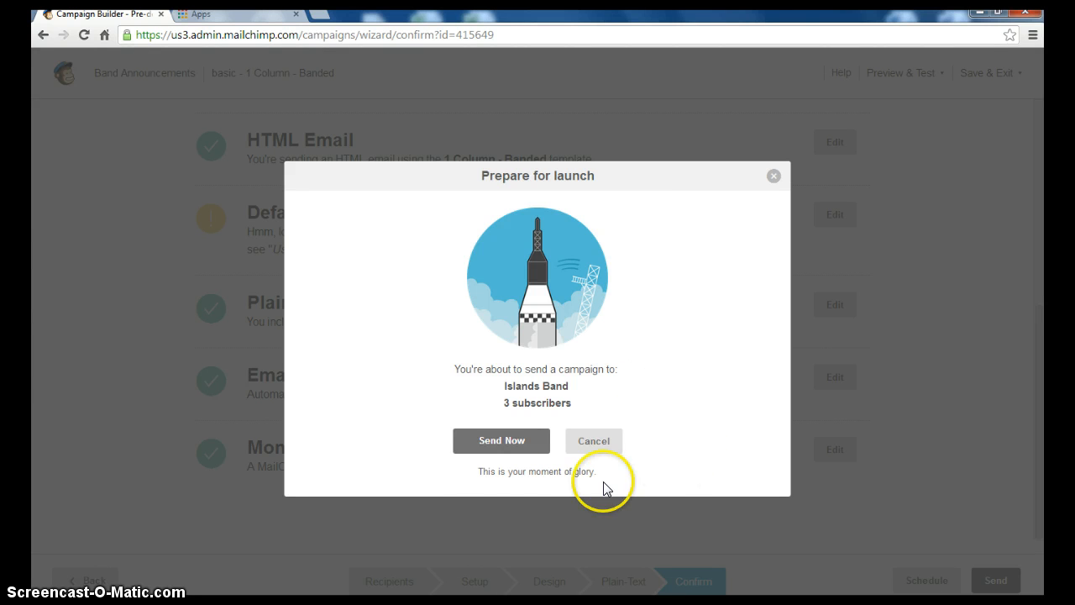
Send the campaign now to Islands Band and open the Reports overview
{"action": "left_click", "coordinate": [494, 444]}
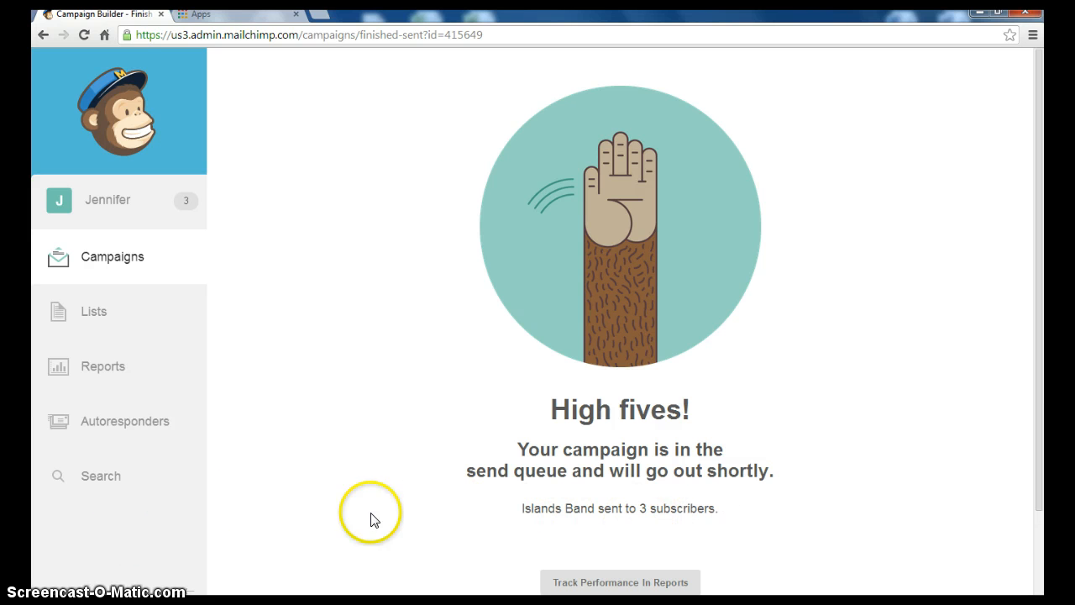
{"action": "left_click", "coordinate": [100, 370]}
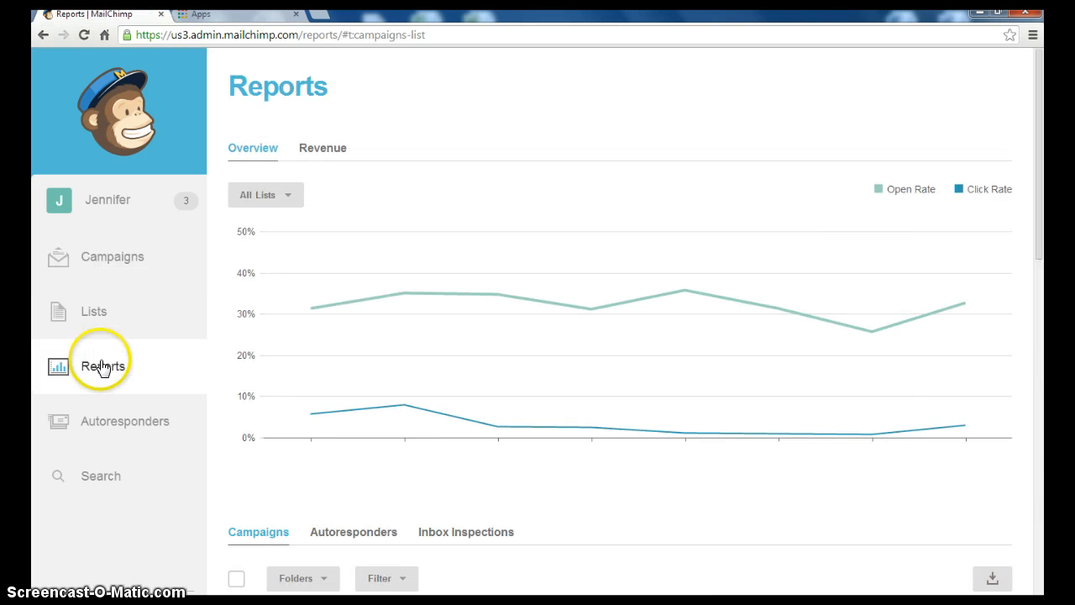
Review the open and click rate chart, then open the Band subscriber file in Excel
{"action": "mouse_move", "coordinate": [293, 418]}
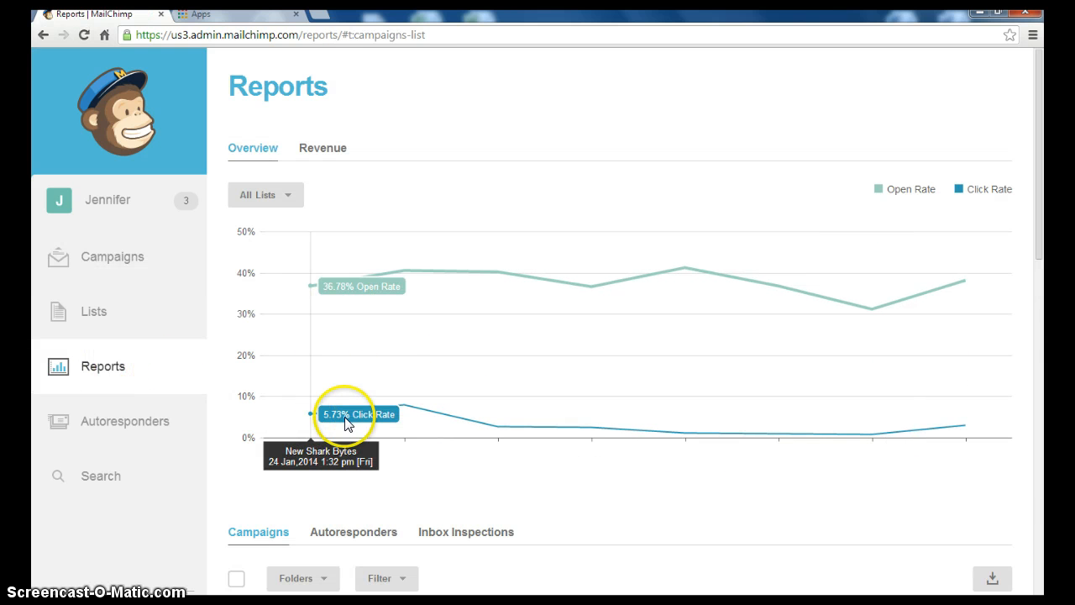
{"action": "mouse_move", "coordinate": [393, 429]}
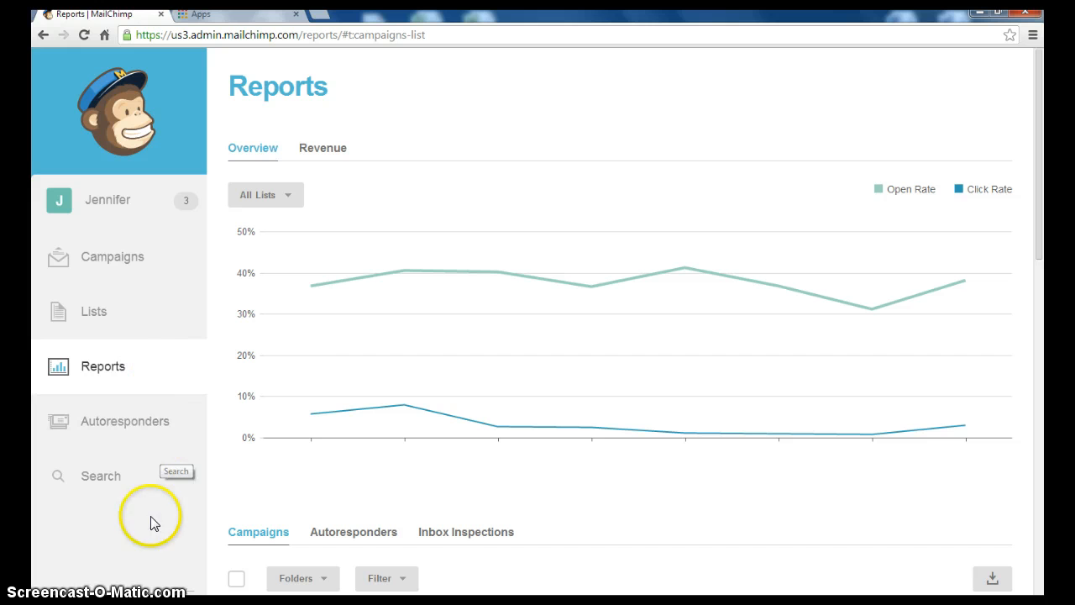
{"action": "left_click", "coordinate": [98, 600]}
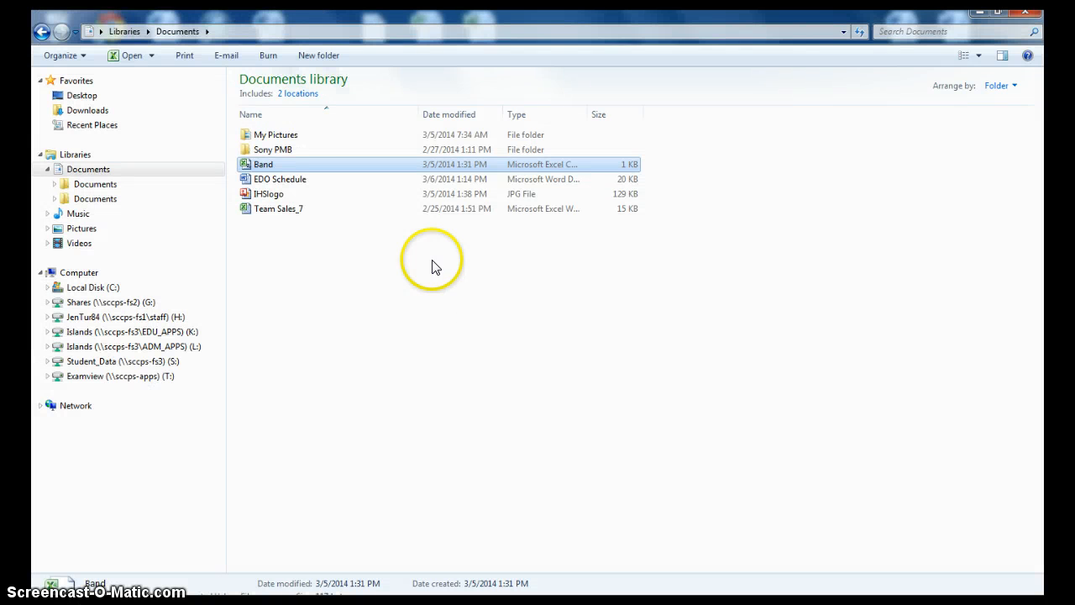
{"action": "double_click", "coordinate": [283, 165]}
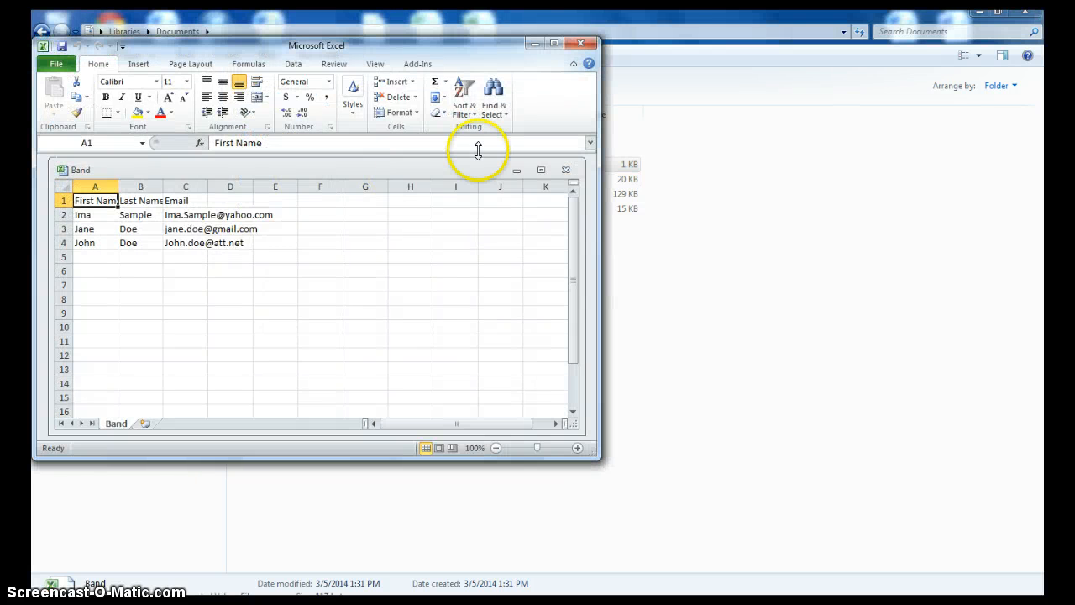
Maximize Excel and AutoFit columns A–D so the Band contacts' names and emails show fully
{"action": "left_click", "coordinate": [554, 44]}
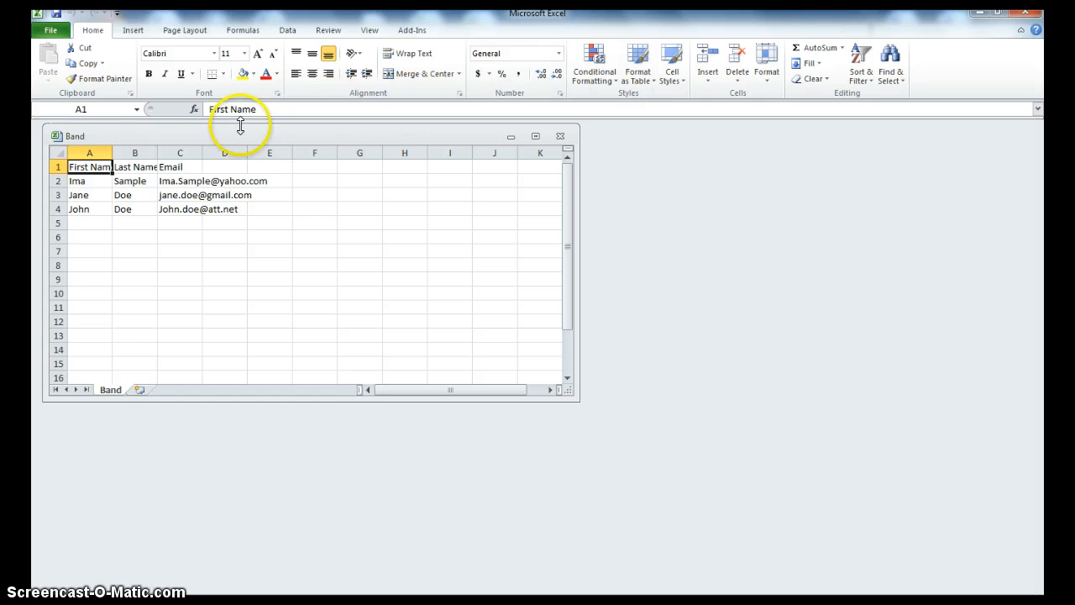
{"action": "left_click_drag", "start_coordinate": [91, 152], "coordinate": [203, 154]}
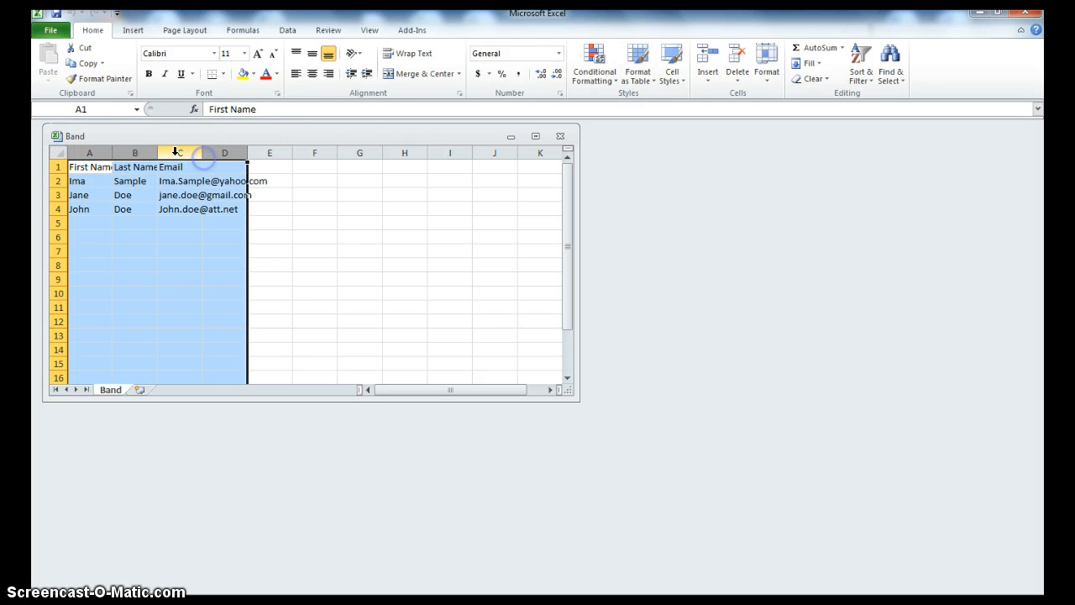
{"action": "double_click", "coordinate": [157, 152]}
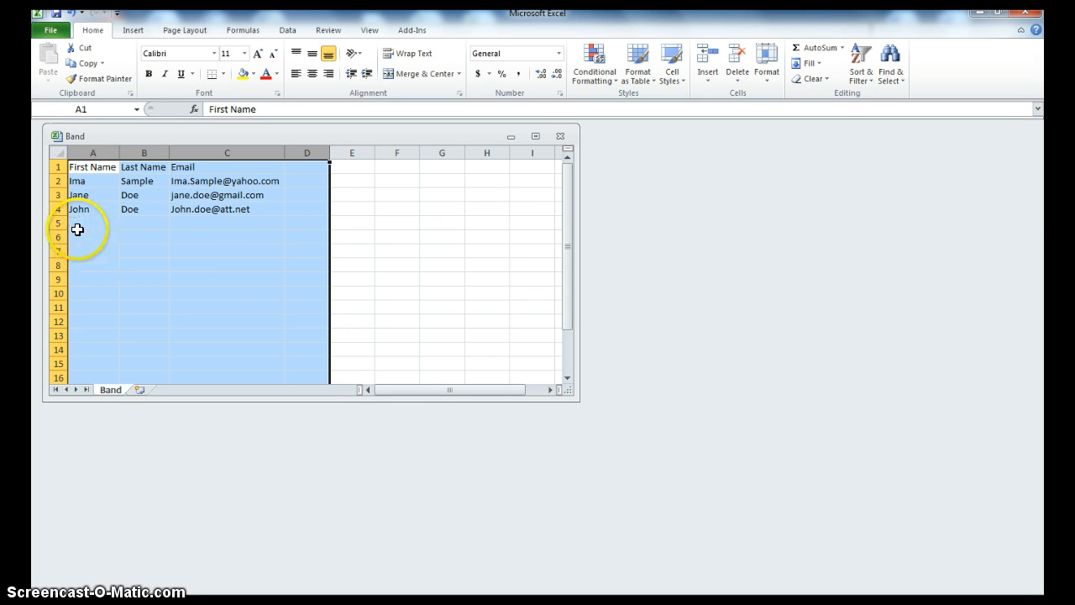
{"action": "left_click", "coordinate": [536, 137]}
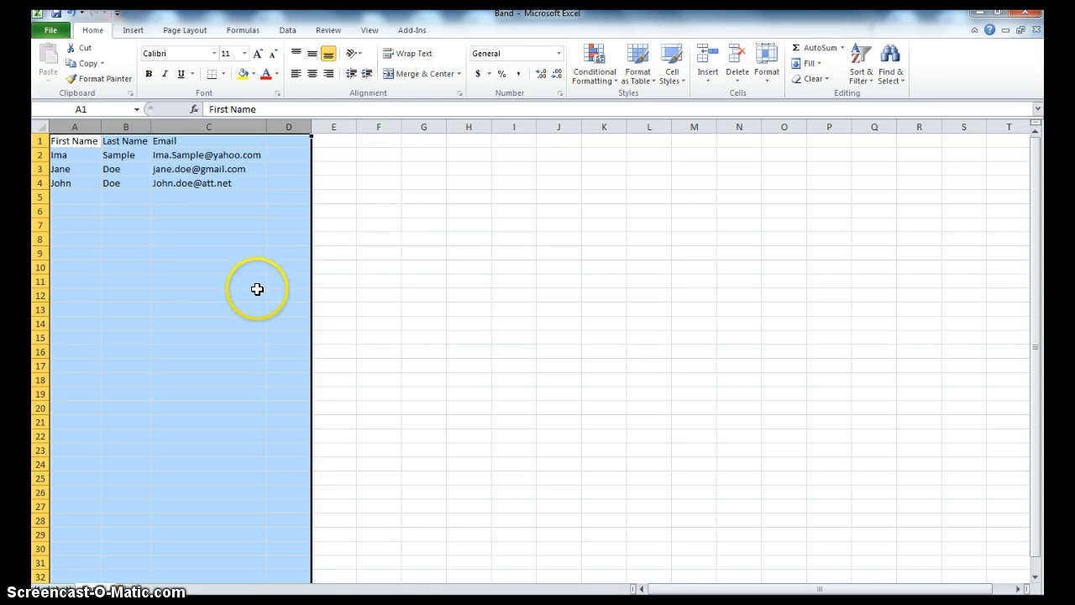
In Save As, choose CSV (Comma delimited) as the file type with Documents as the location
{"action": "left_click", "coordinate": [52, 34]}
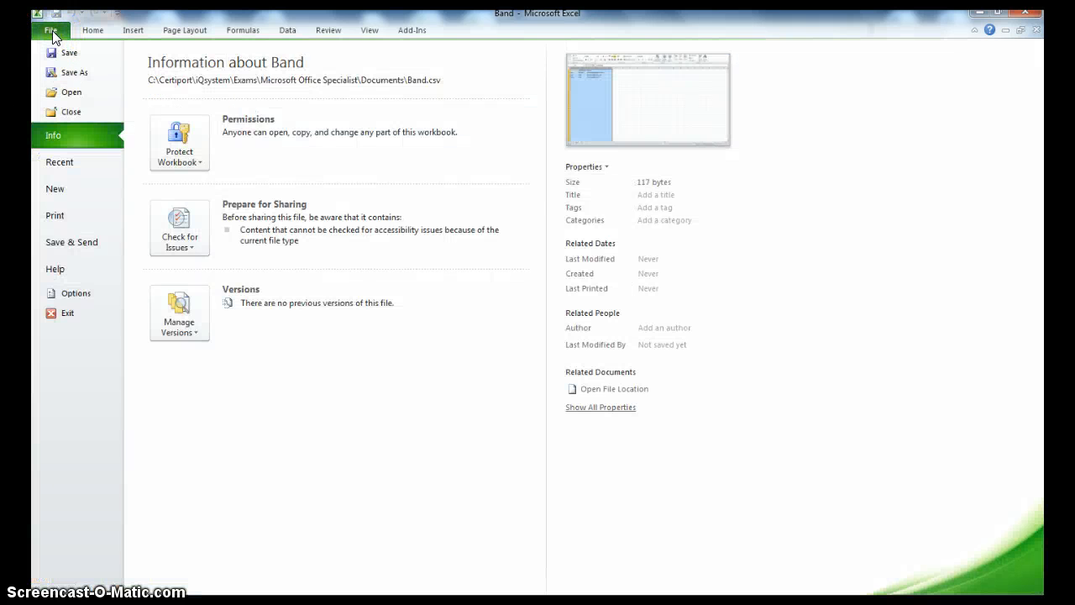
{"action": "left_click", "coordinate": [60, 73]}
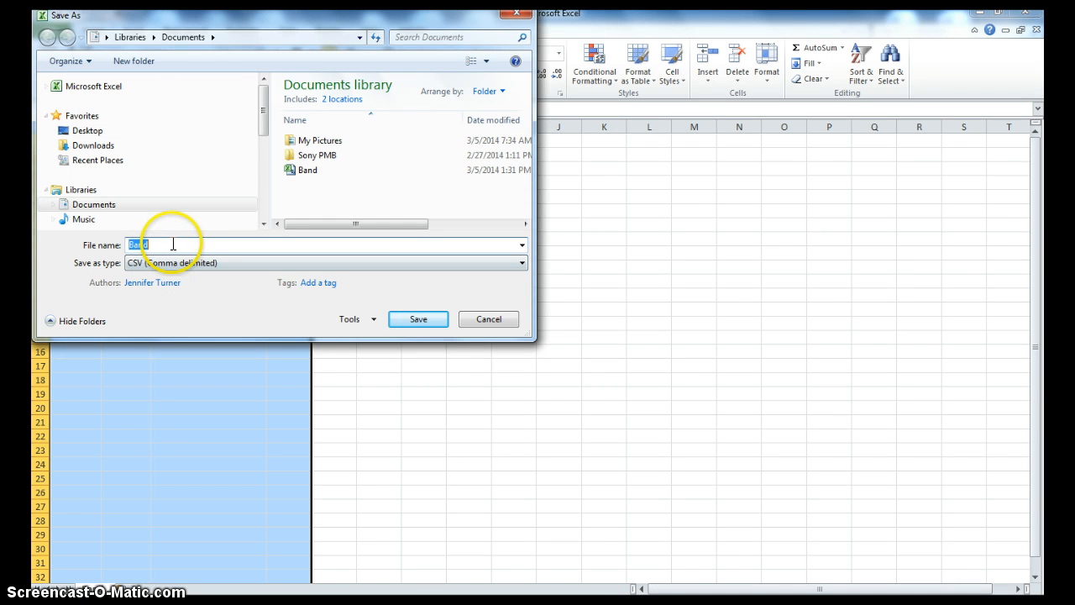
{"action": "left_click", "coordinate": [232, 265]}
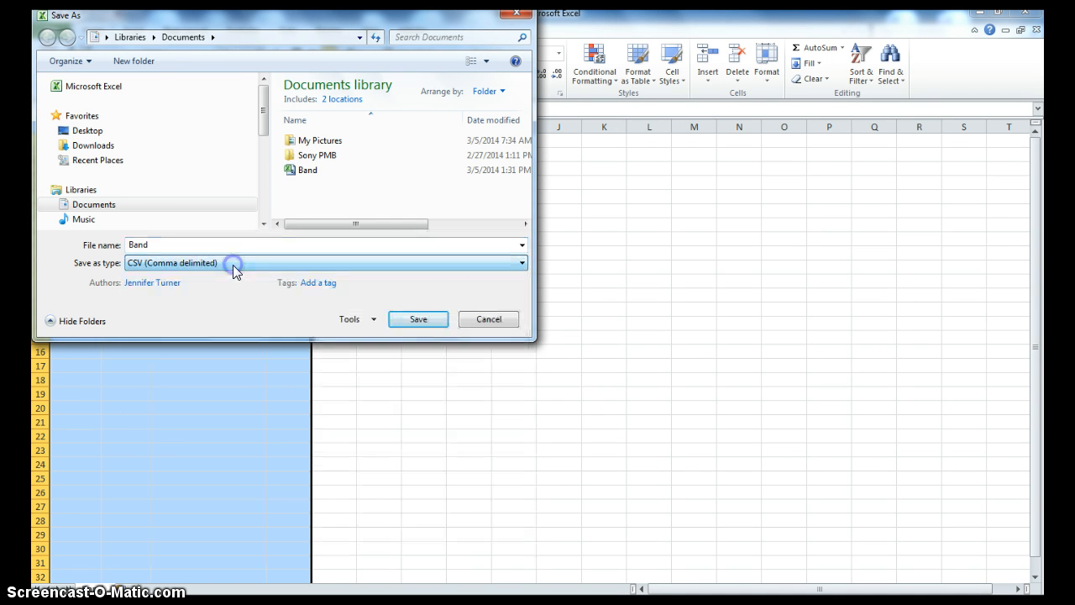
{"action": "left_click", "coordinate": [520, 263]}
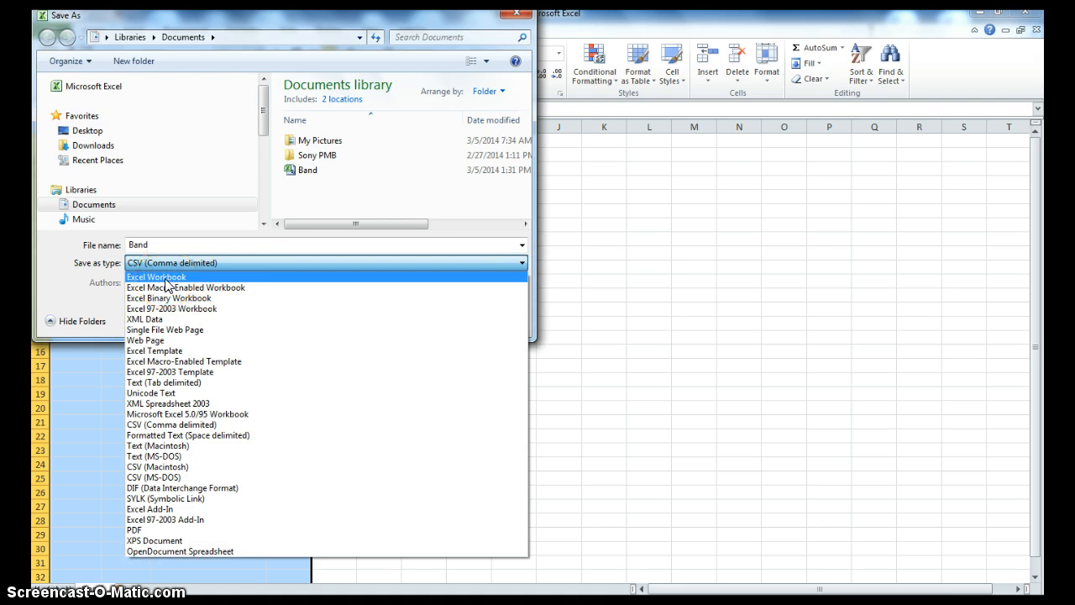
{"action": "left_click", "coordinate": [165, 393]}
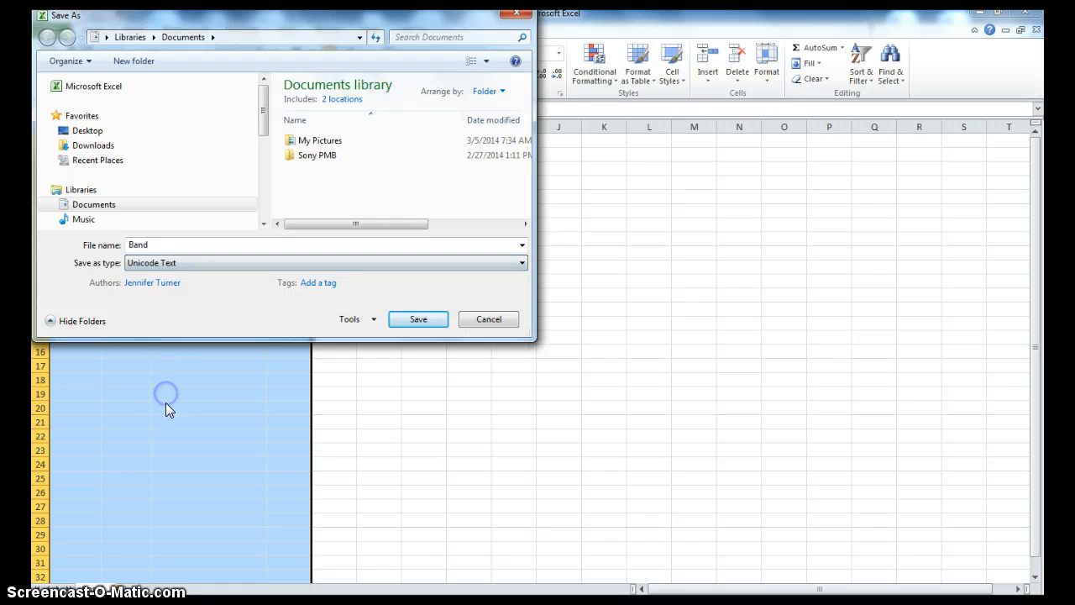
{"action": "left_click", "coordinate": [521, 263]}
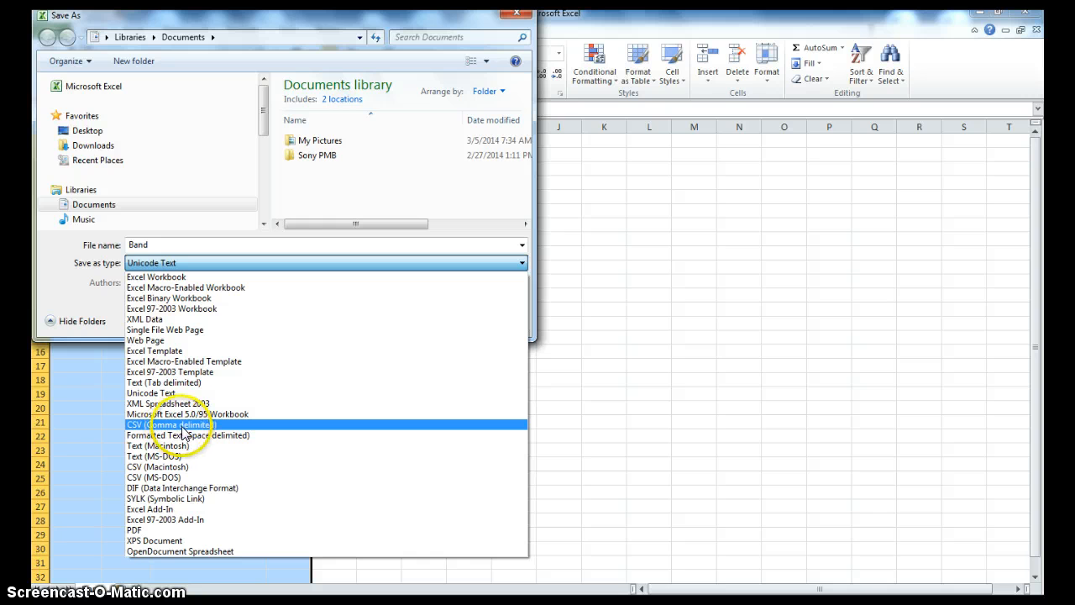
{"action": "left_click", "coordinate": [183, 428]}
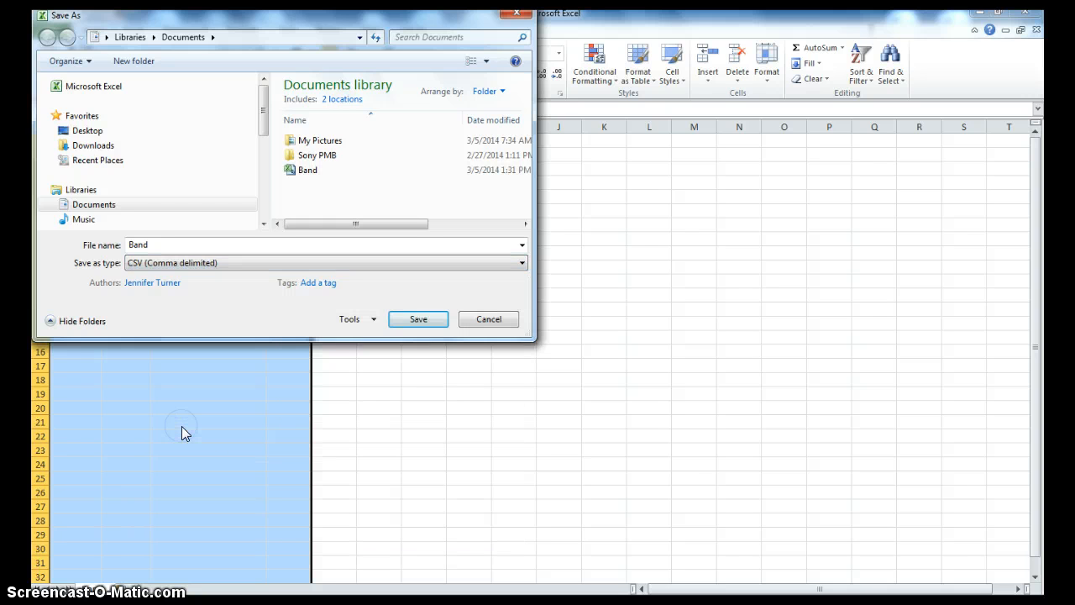
{"action": "left_click", "coordinate": [98, 205]}
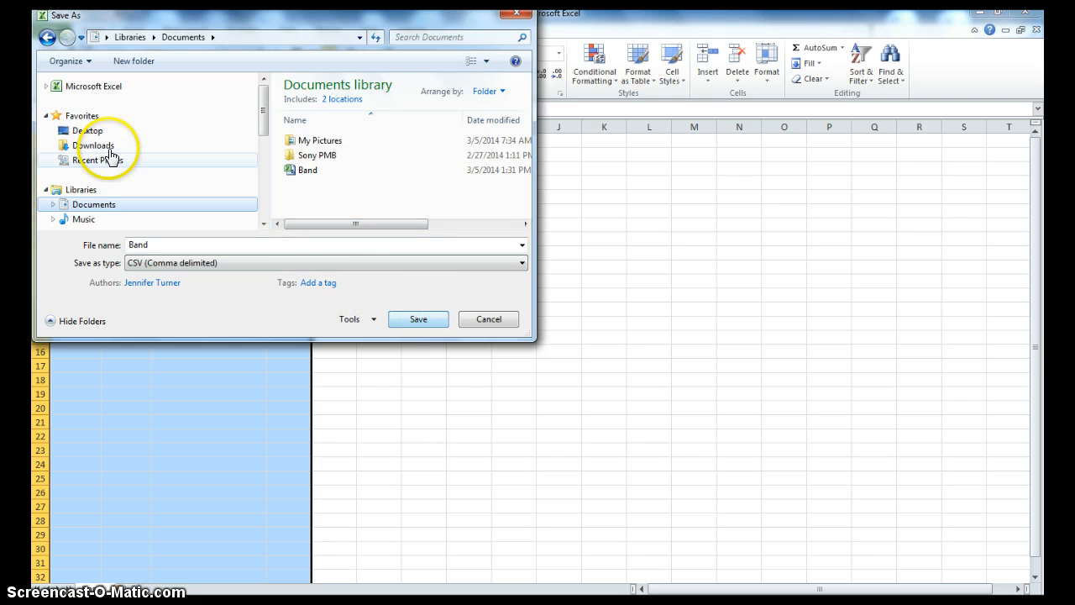
Save as Band.csv, replacing the existing file and keeping the CSV format
{"action": "left_click", "coordinate": [410, 320]}
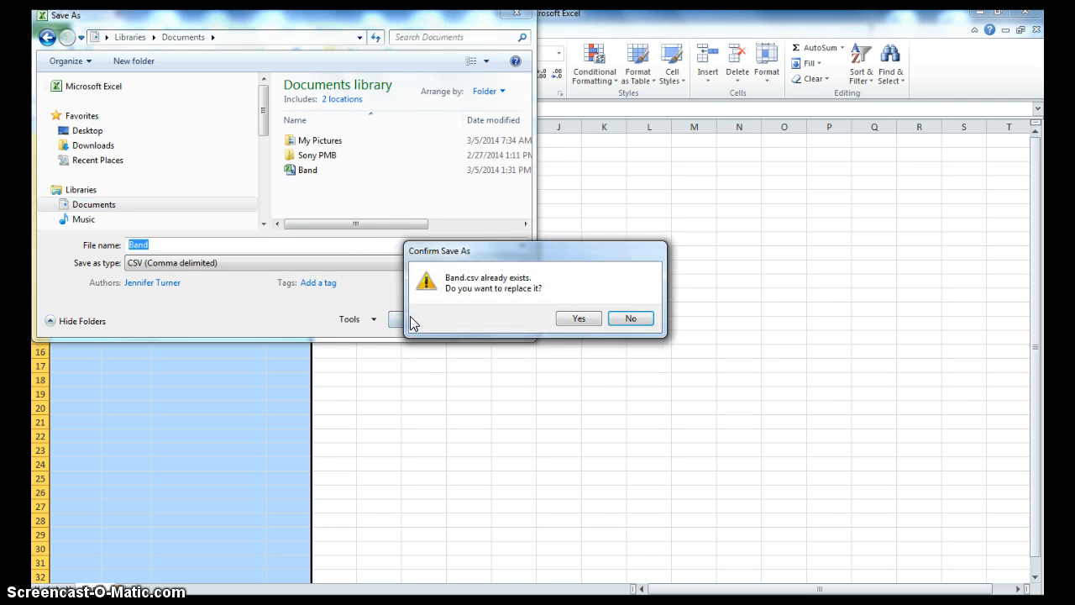
{"action": "left_click", "coordinate": [579, 319]}
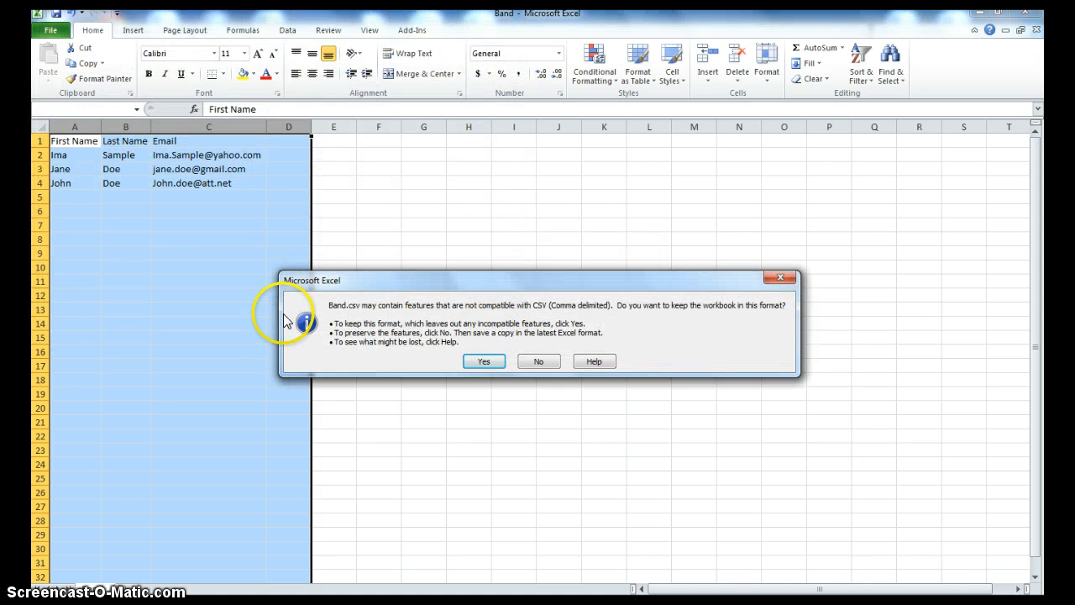
{"action": "left_click", "coordinate": [483, 363]}
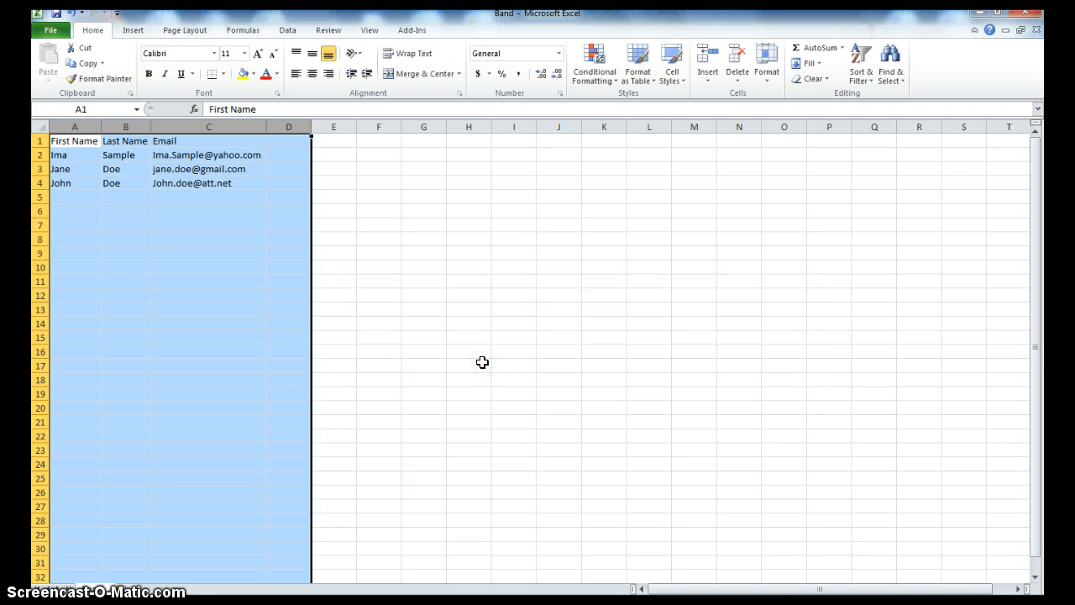